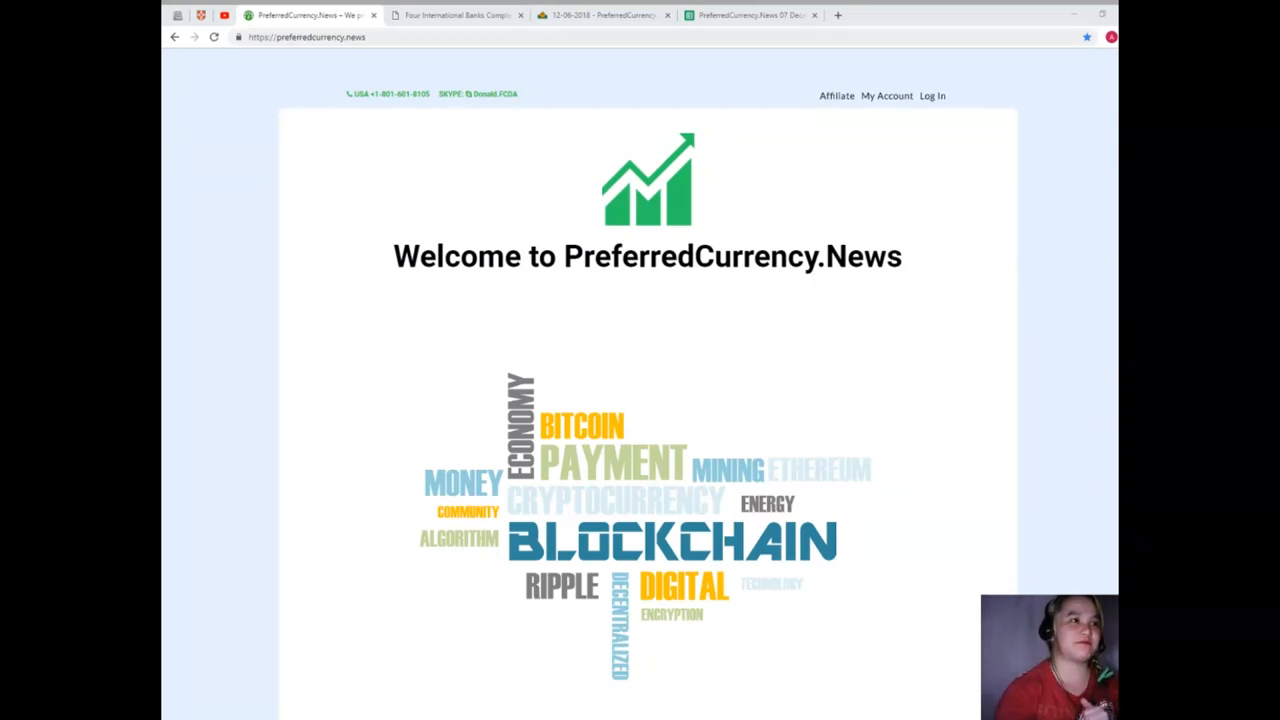
Switch to the Four International Banks article and dismiss the Next Up video popup to read it
left_click(460, 16)
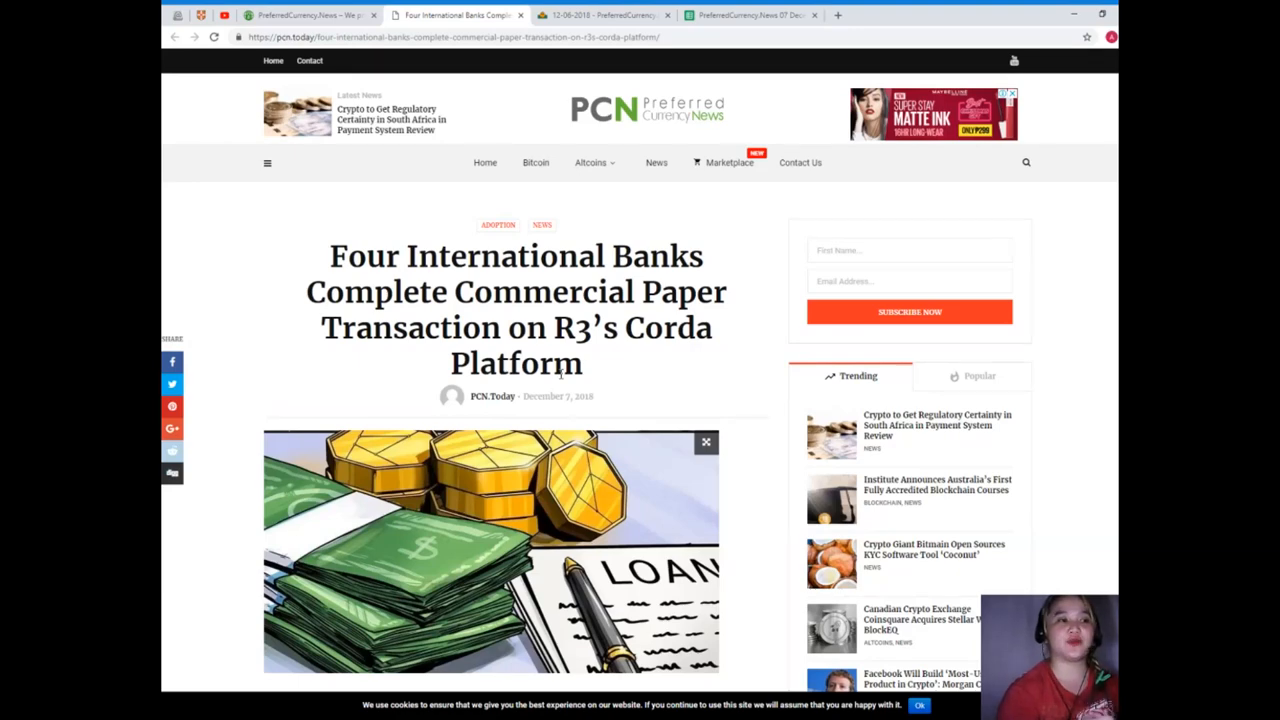
scroll(561, 371, "down", 3)
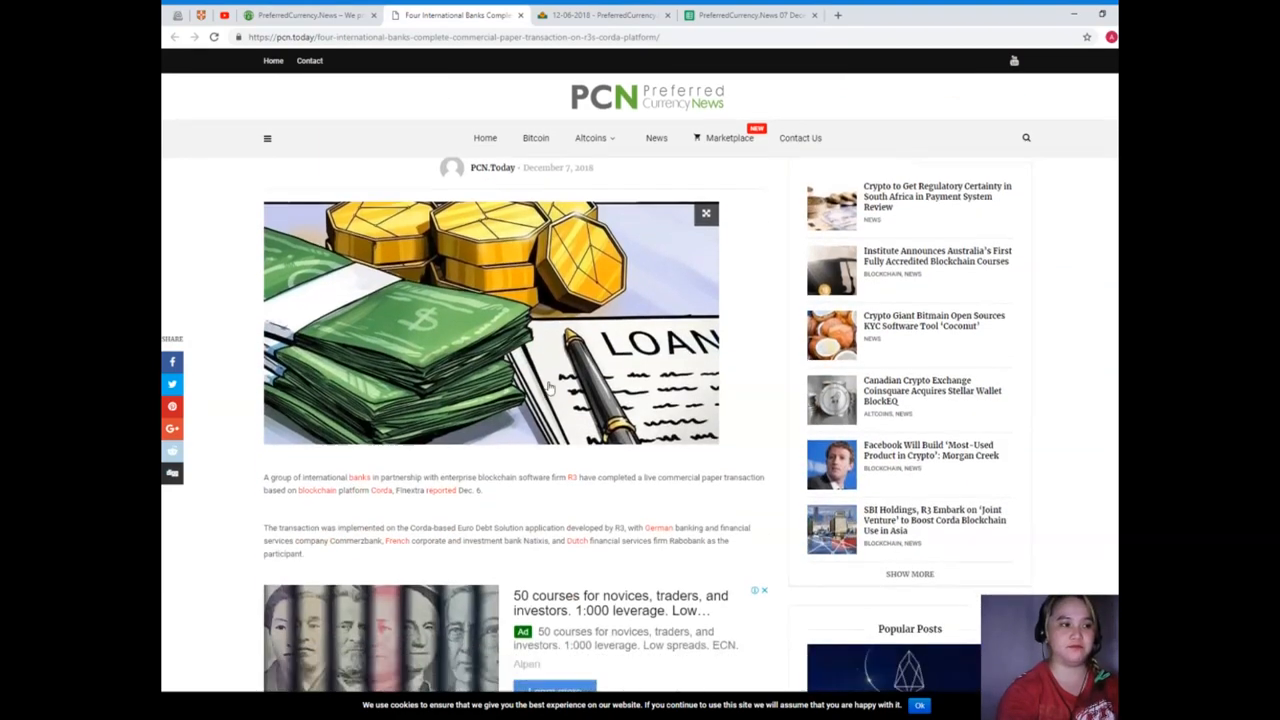
scroll(549, 386, "down", 2)
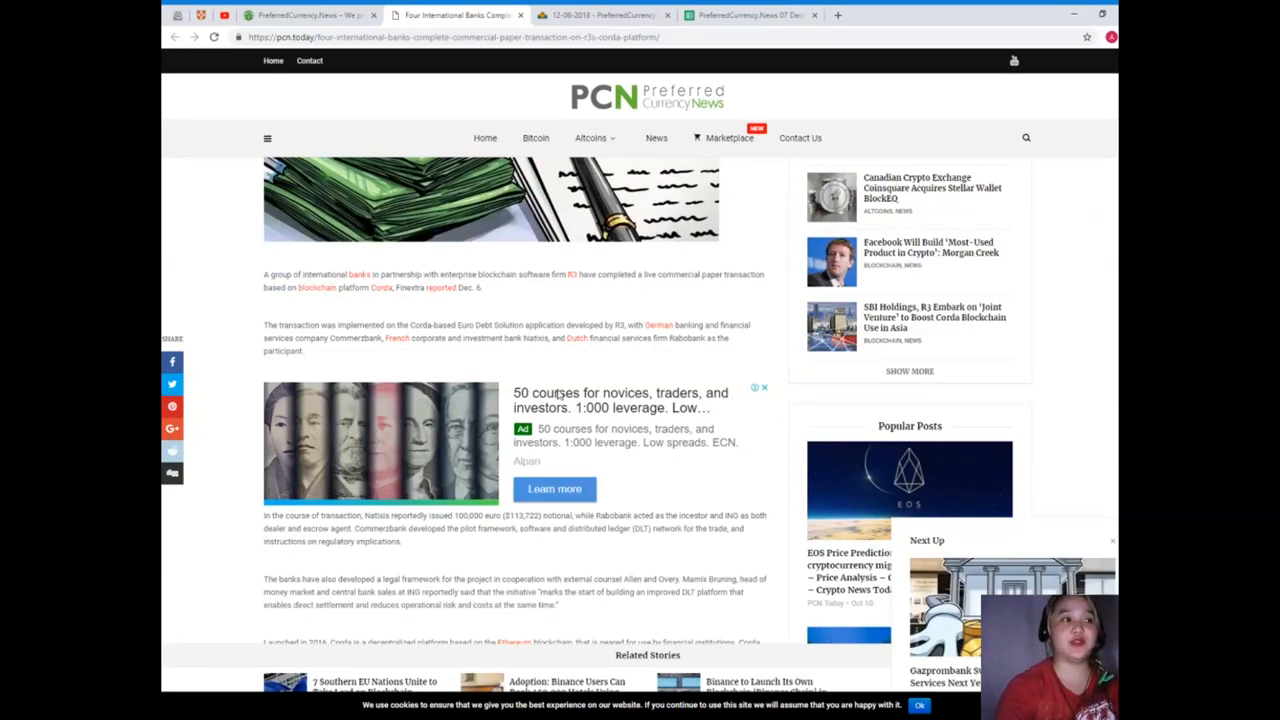
left_click(1112, 547)
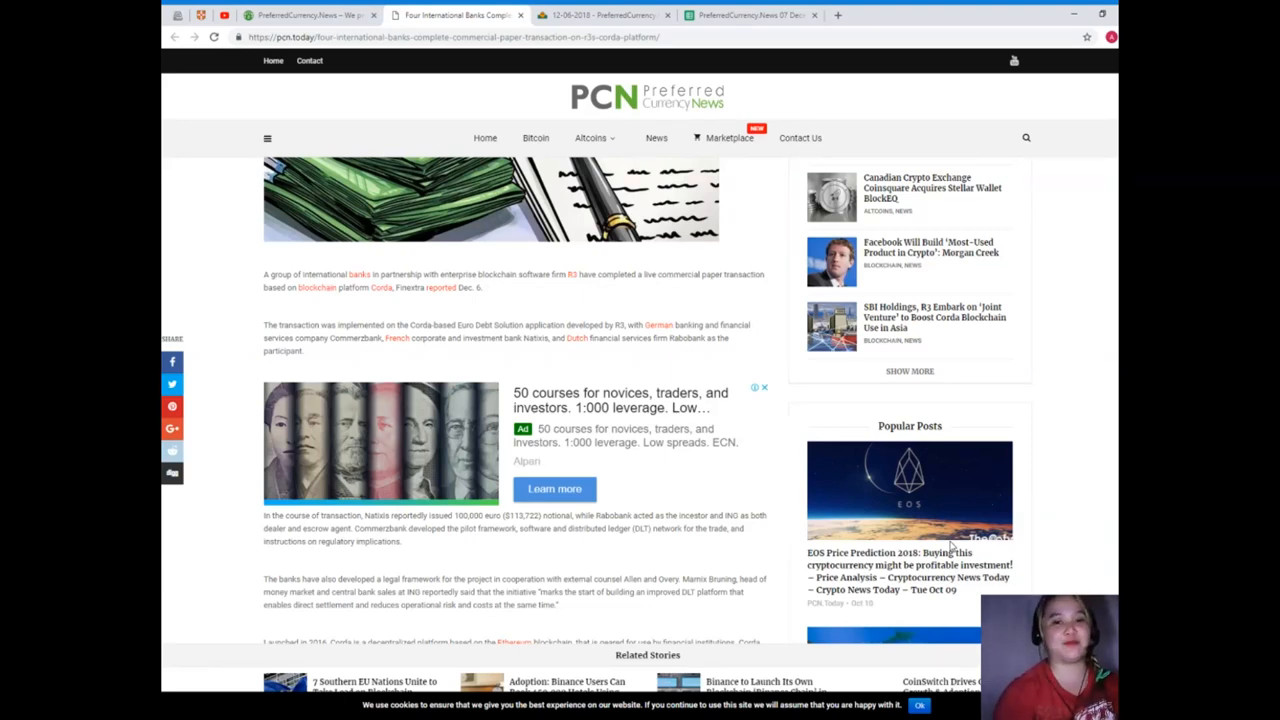
scroll(847, 560, "down", 2)
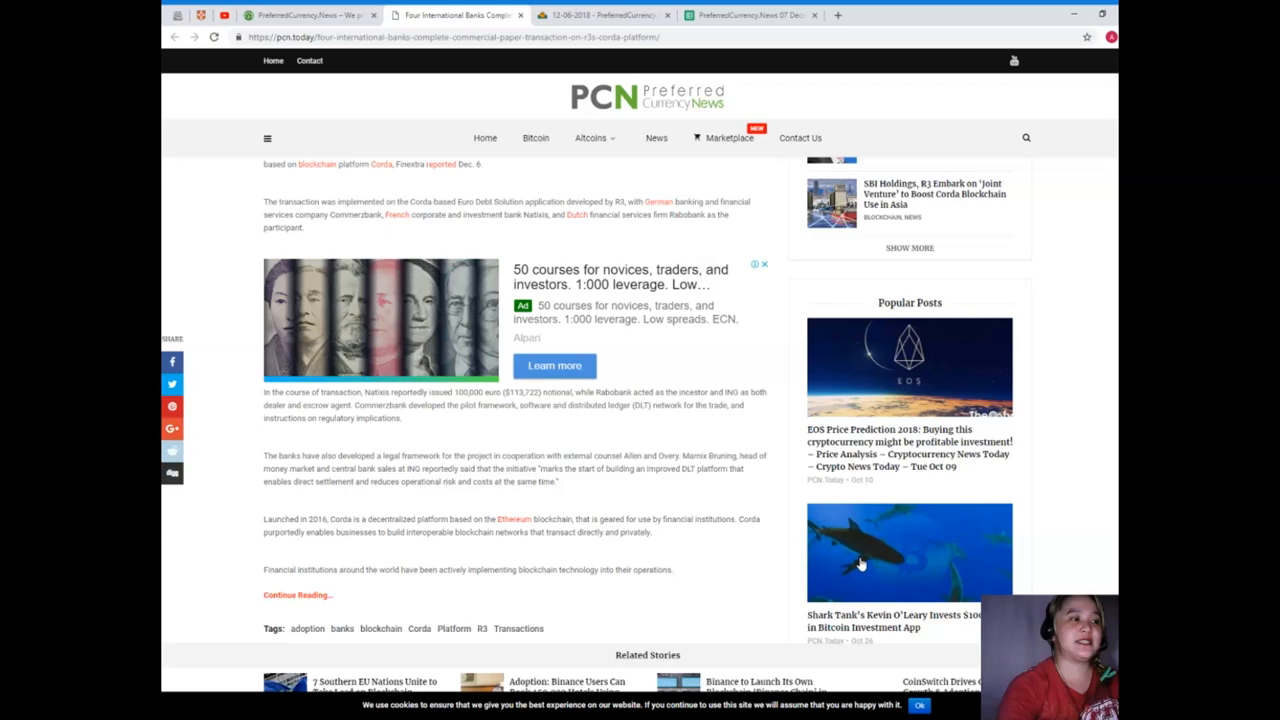
scroll(860, 565, "down", 2)
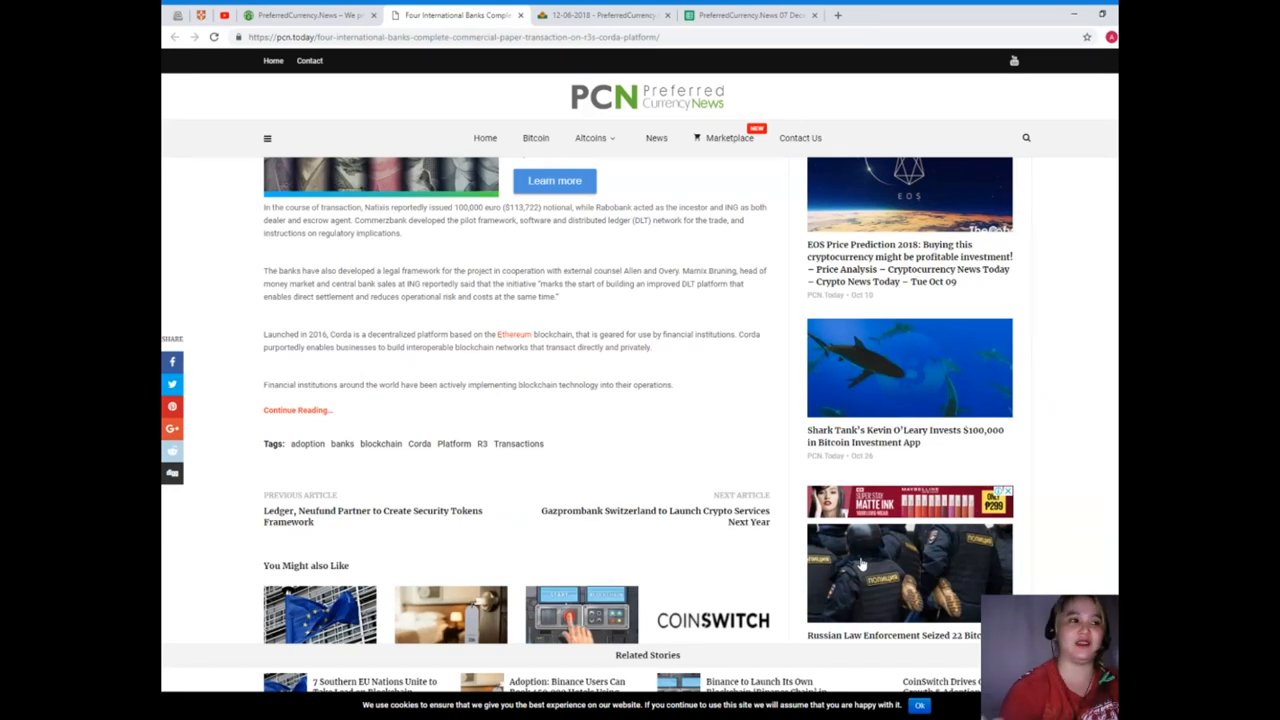
scroll(995, 590, "down", 1)
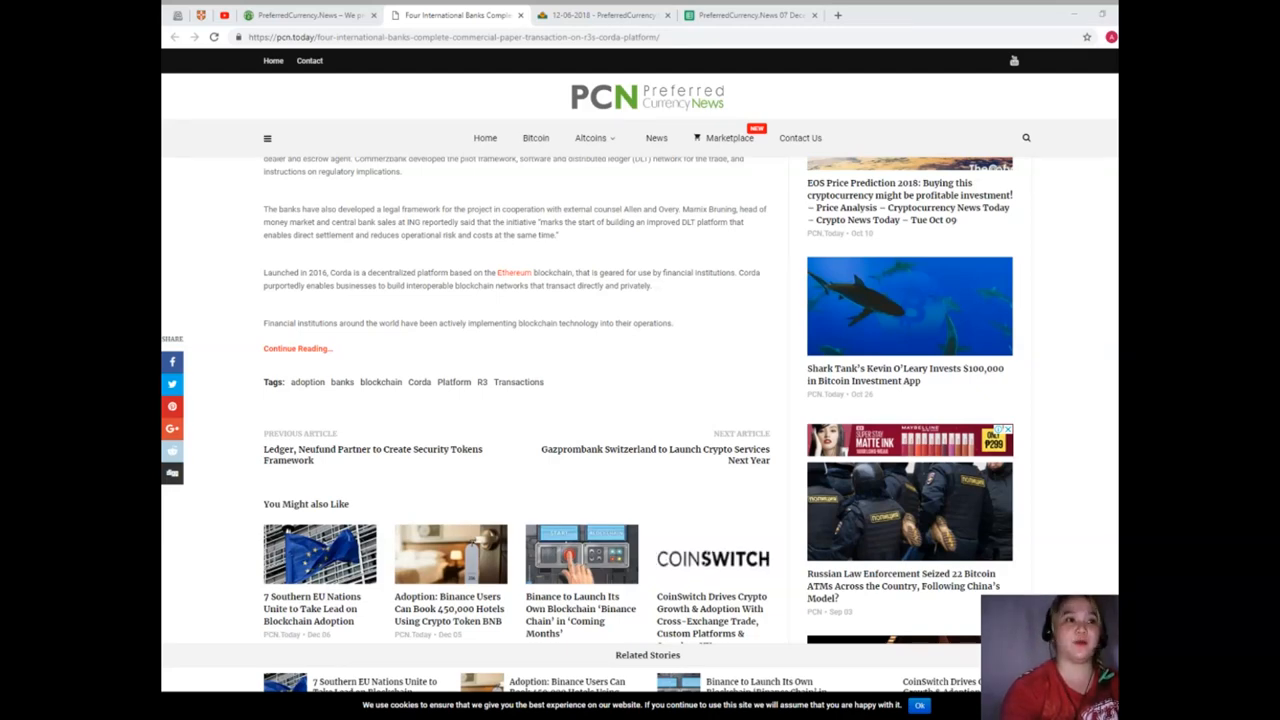
scroll(640, 400, "up", 2)
scroll(640, 400, "up", 5)
scroll(640, 400, "up", 3)
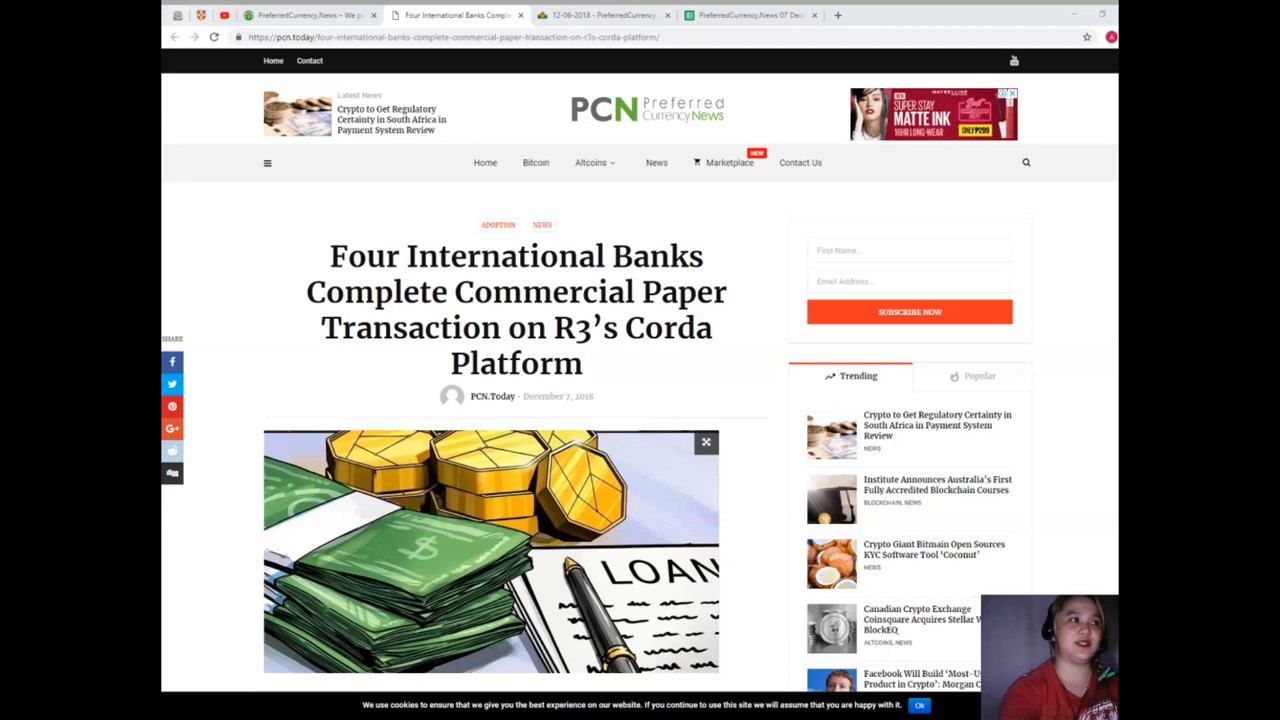
Return to the PreferredCurrency.News homepage tab and browse its subscribe and Contact Us sections
left_click(308, 15)
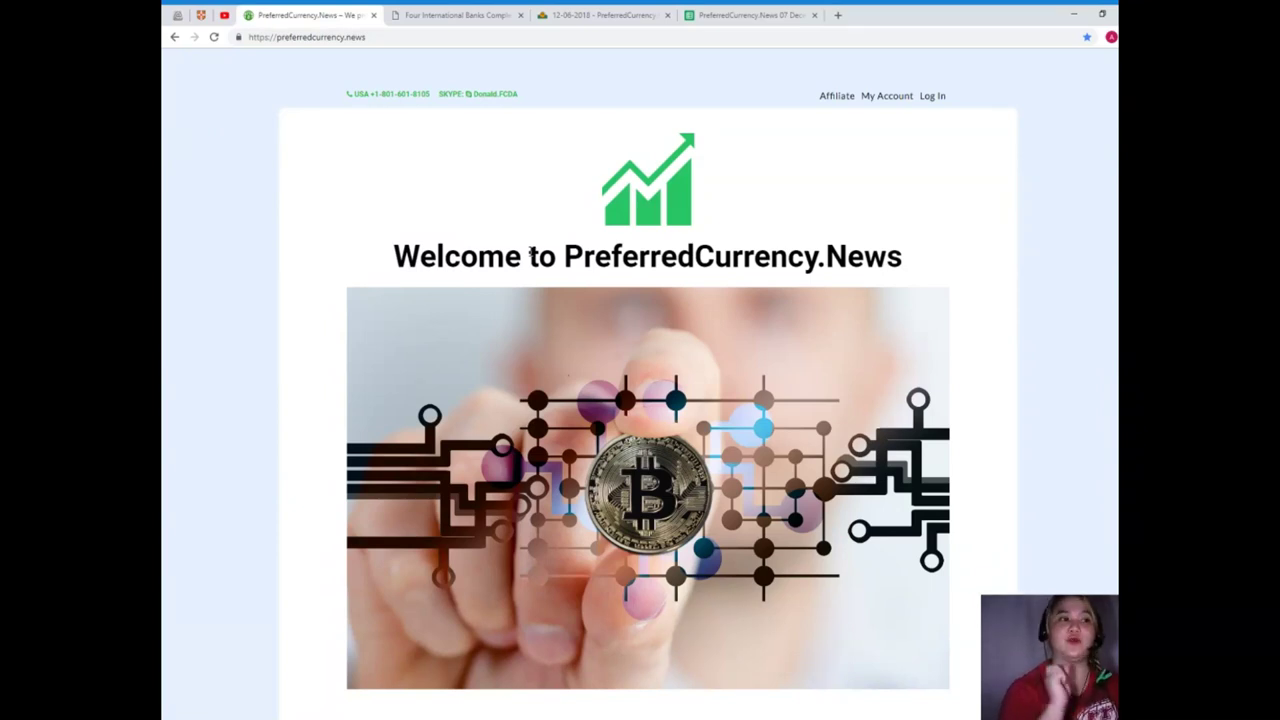
scroll(530, 256, "down", 2)
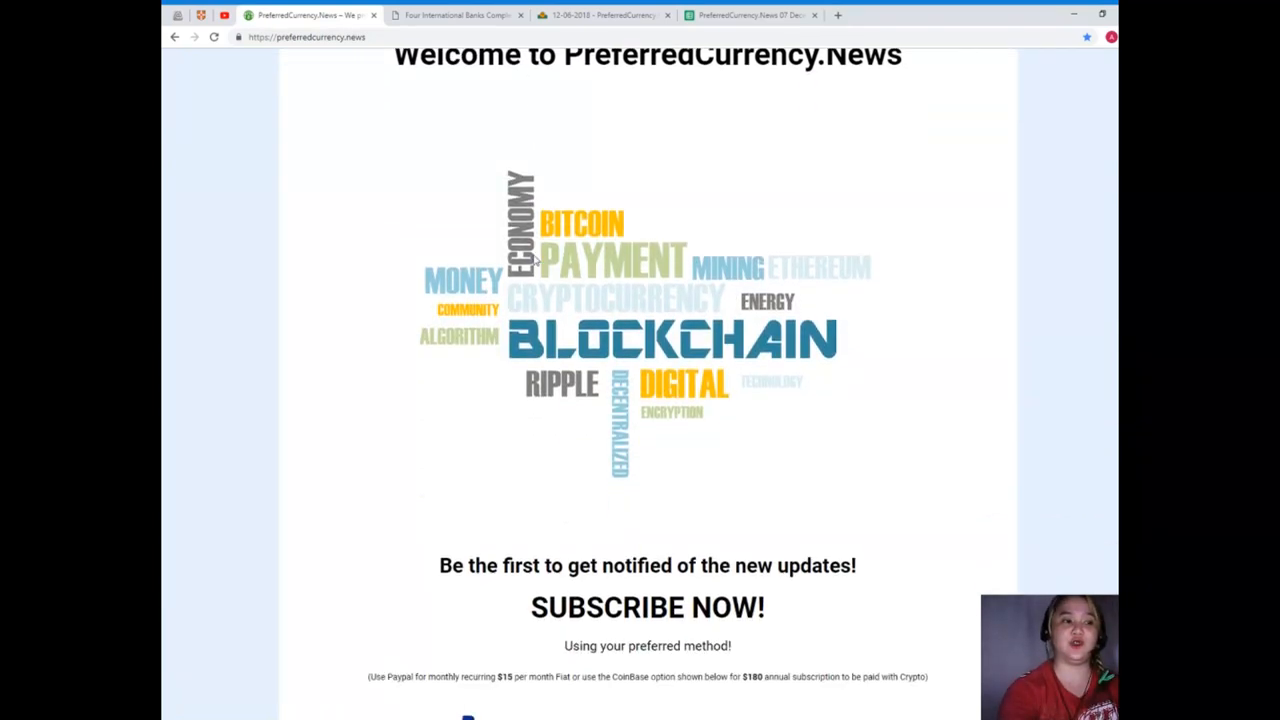
scroll(530, 258, "down", 1)
scroll(530, 262, "down", 2)
scroll(531, 263, "down", 1)
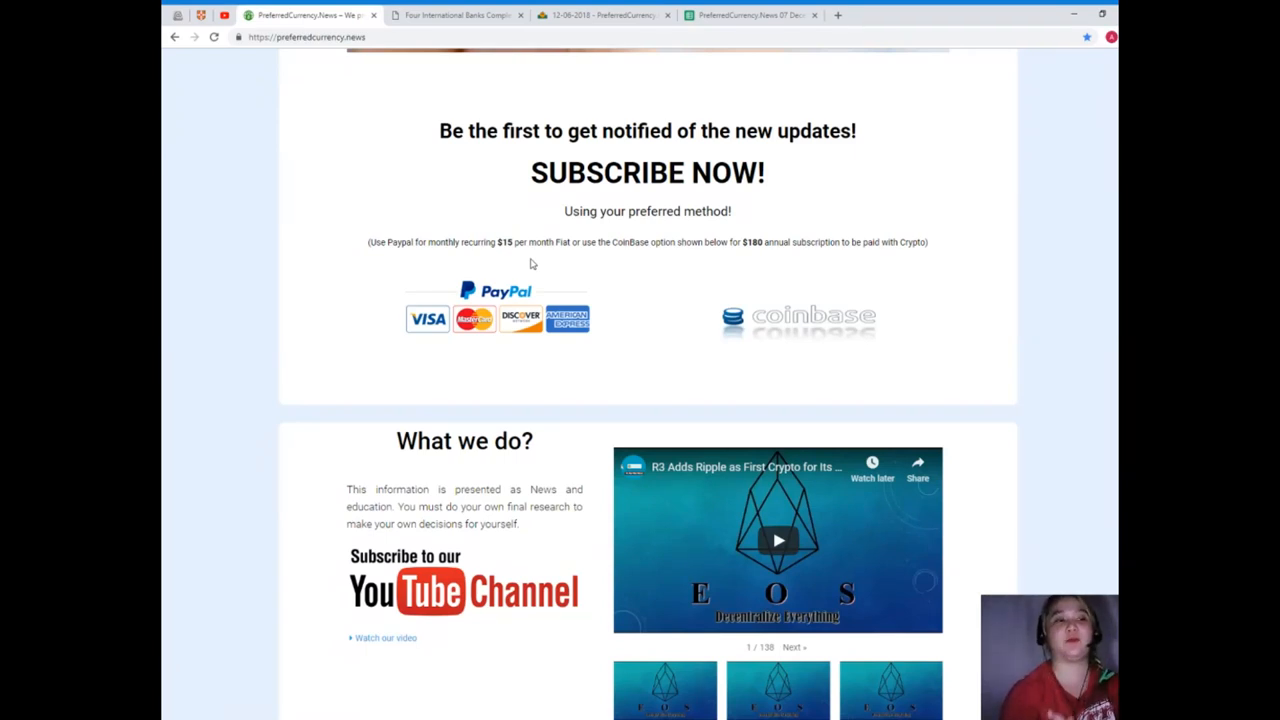
scroll(532, 263, "down", 1)
scroll(532, 263, "down", 3)
scroll(532, 263, "down", 3)
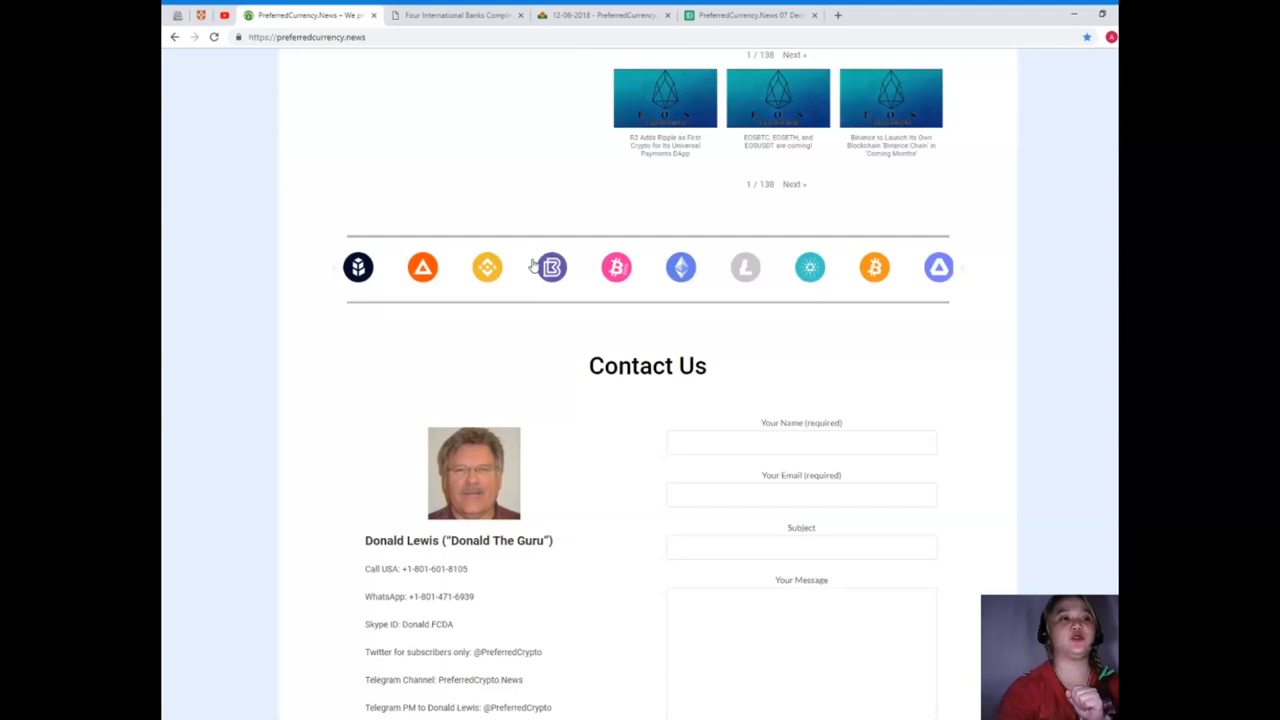
scroll(532, 263, "down", 2)
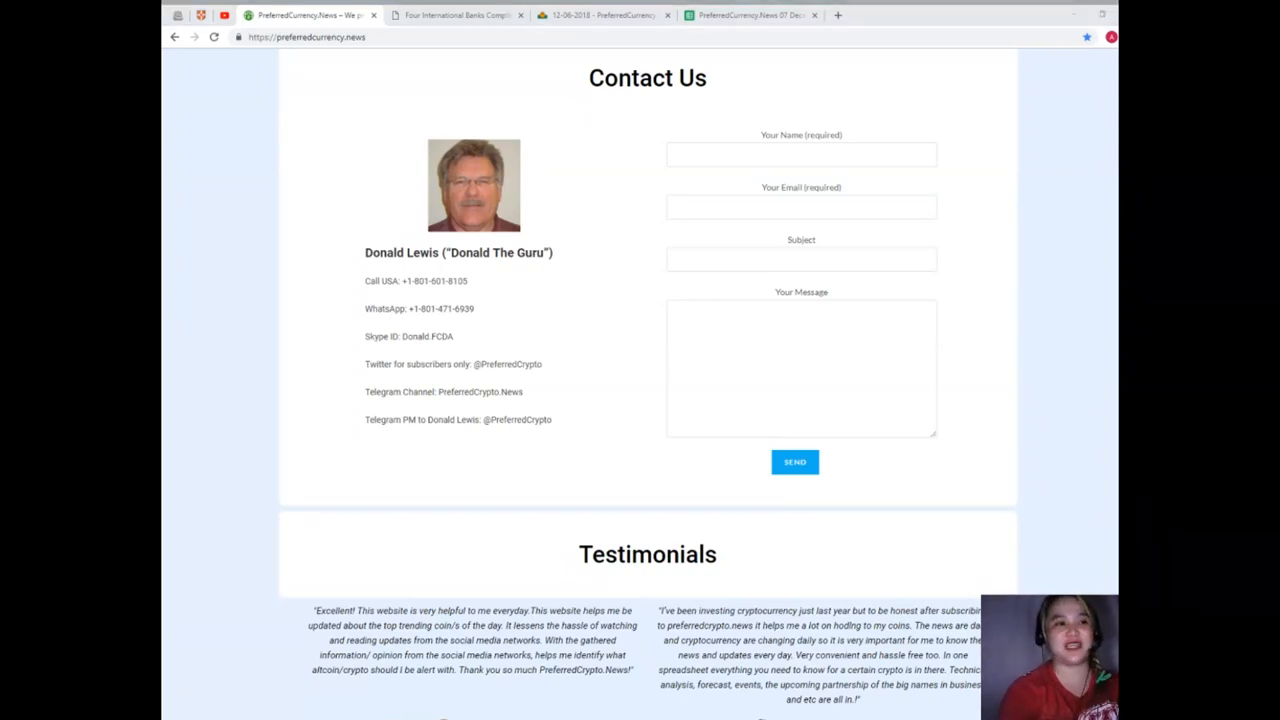
left_click(532, 271)
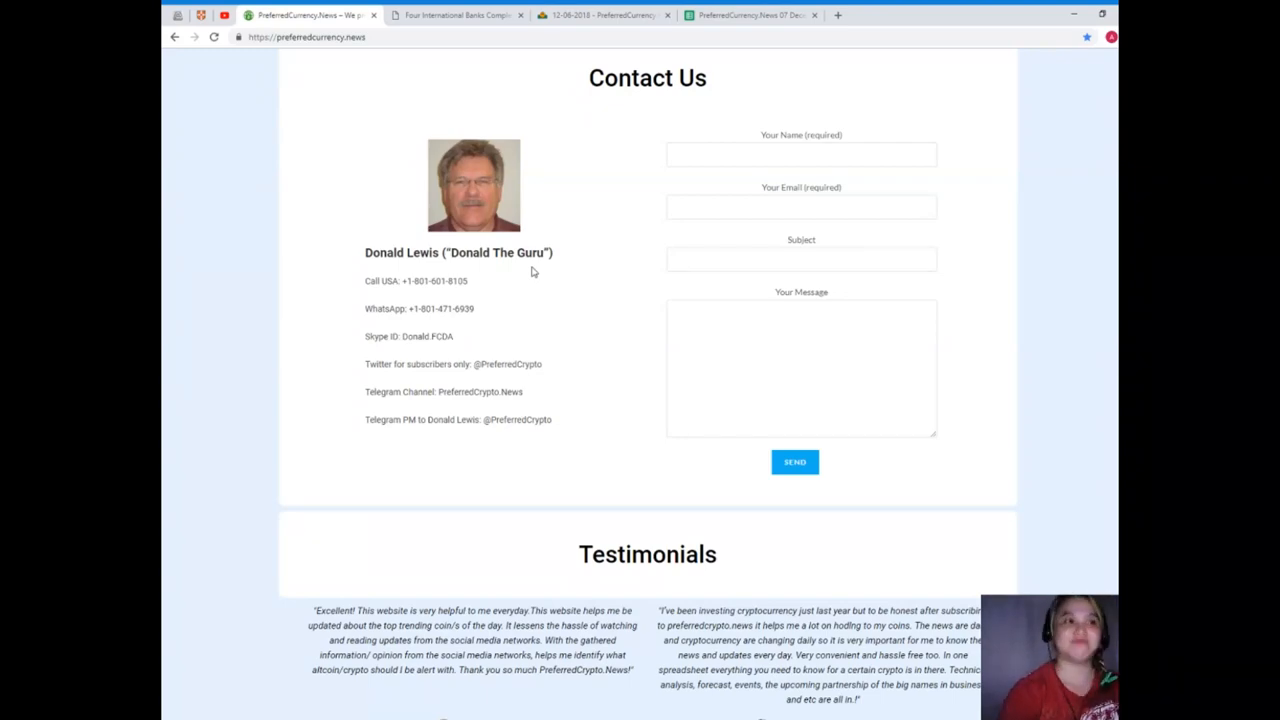
scroll(532, 270, "up", 15)
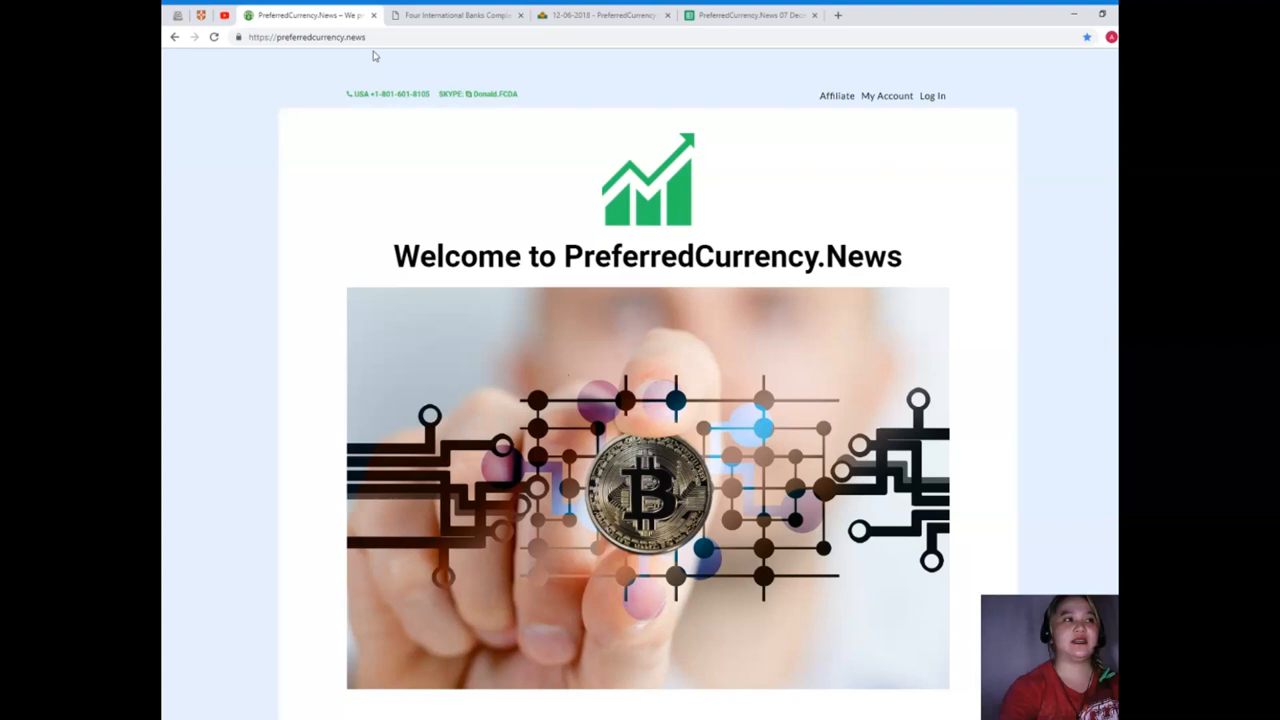
Switch to the 12-06-2018 newsletter archive and reach the Open Spreadsheet link in Donald's Research List
left_click(633, 20)
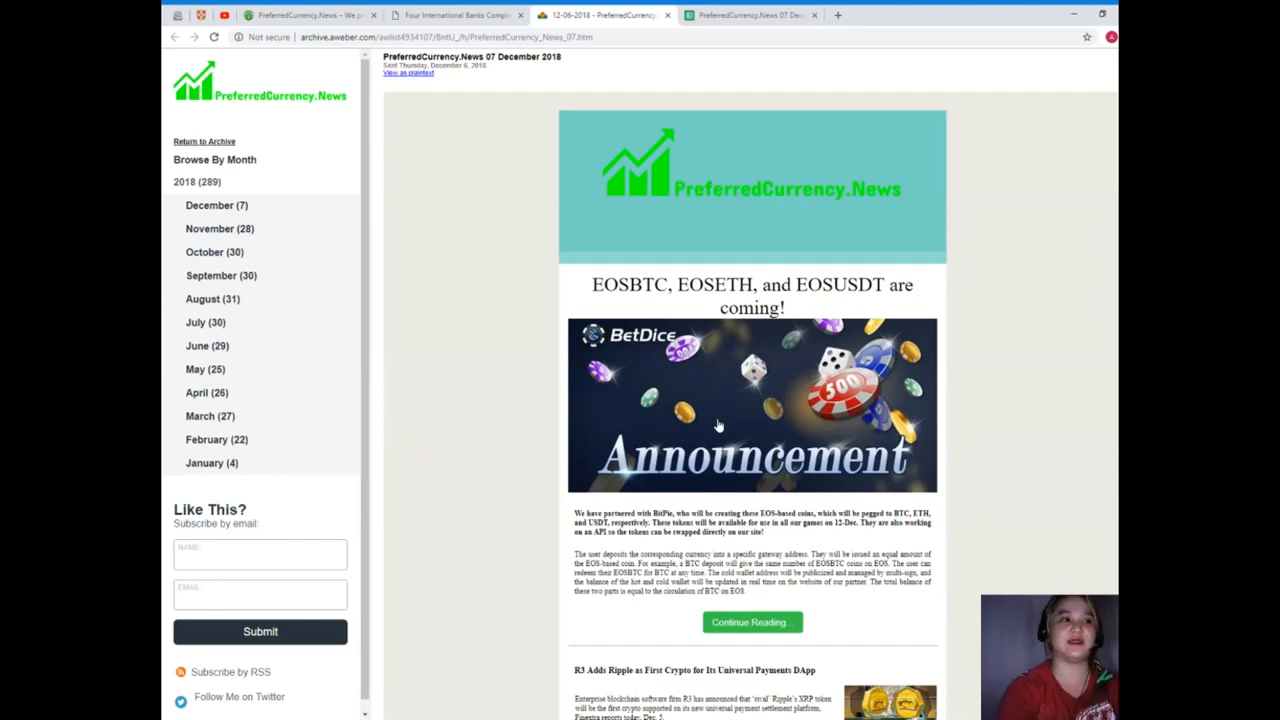
scroll(718, 426, "down", 2)
scroll(718, 426, "down", 1)
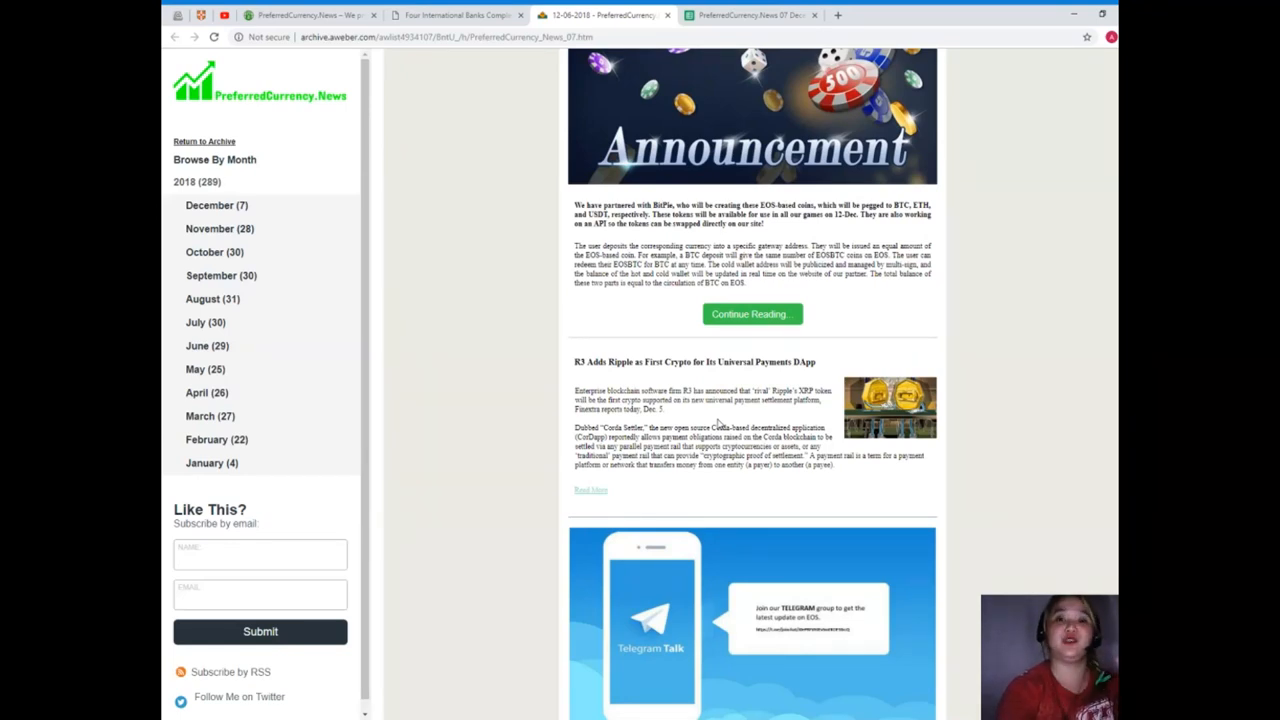
scroll(718, 426, "up", 1)
scroll(718, 426, "up", 1)
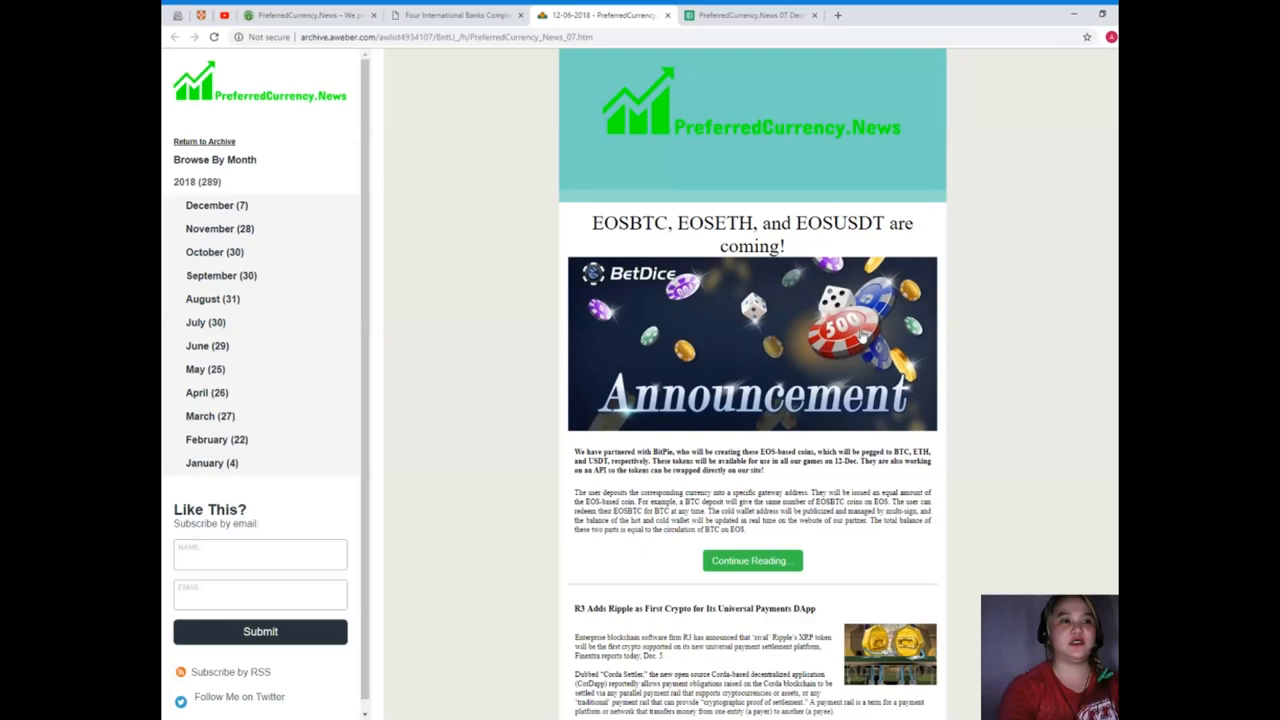
scroll(777, 395, "down", 2)
scroll(777, 395, "down", 1)
scroll(777, 395, "down", 1)
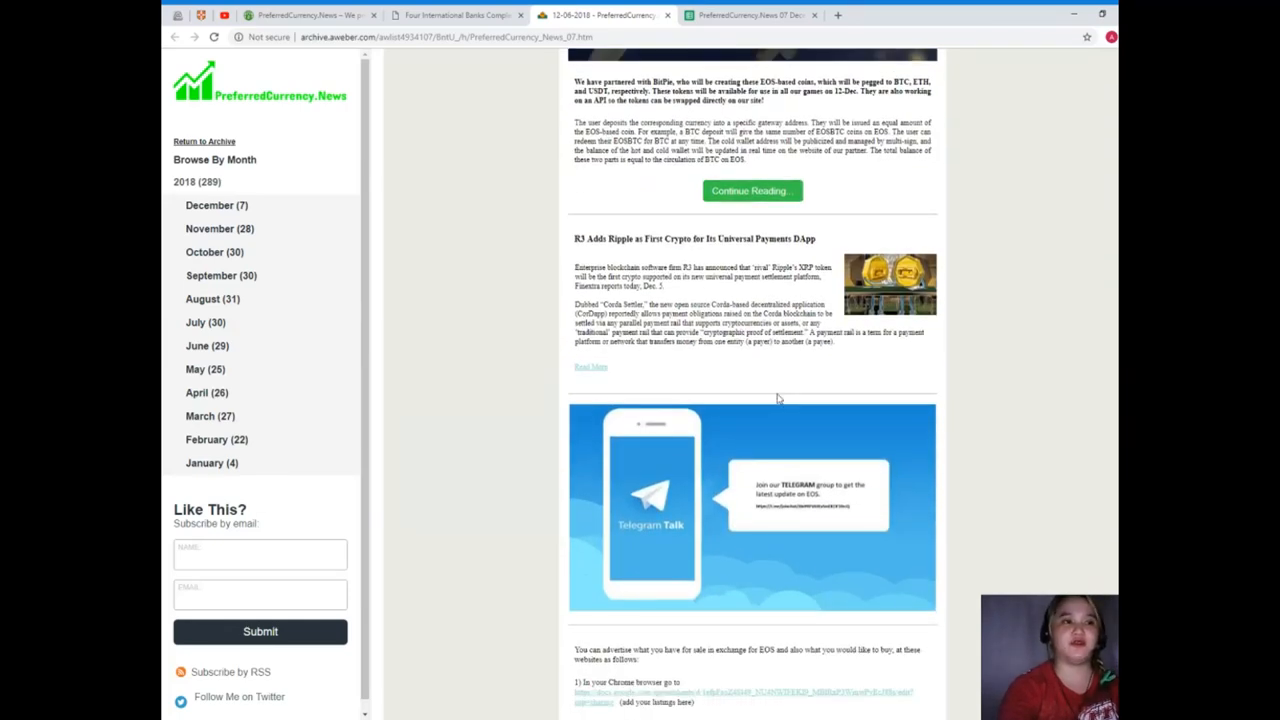
scroll(777, 398, "down", 3)
scroll(790, 330, "down", 1)
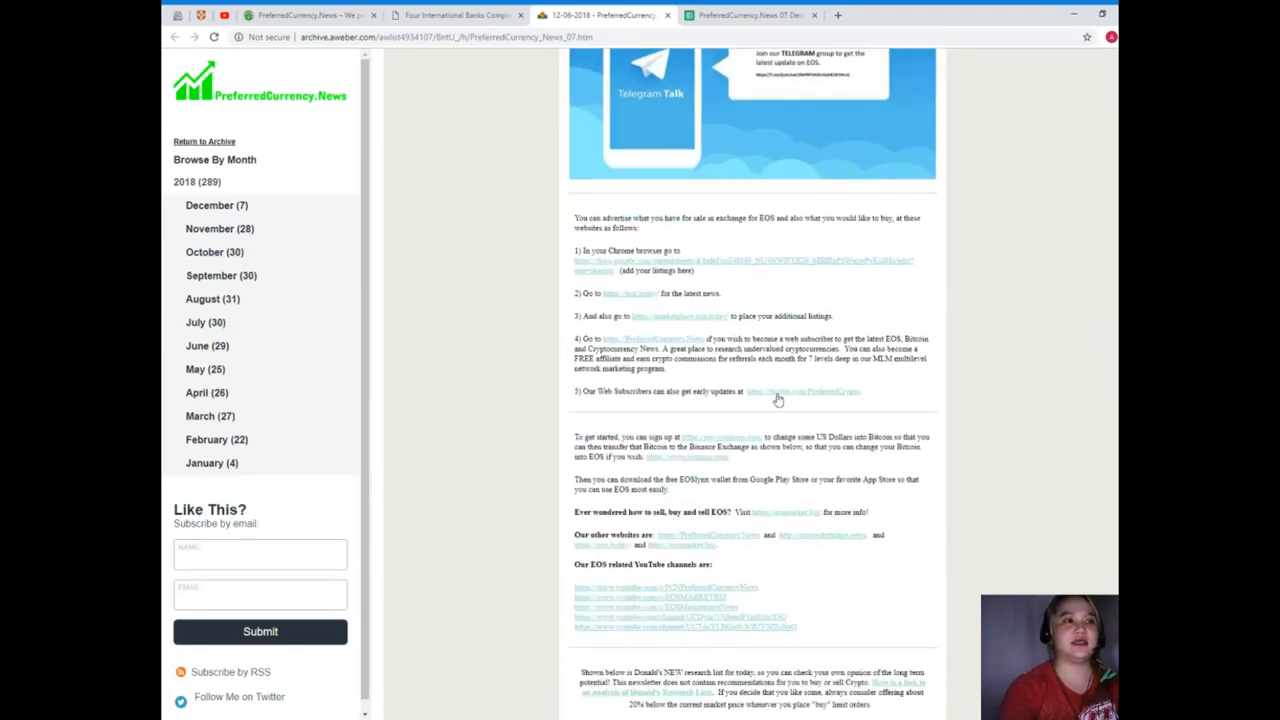
scroll(810, 220, "up", 1)
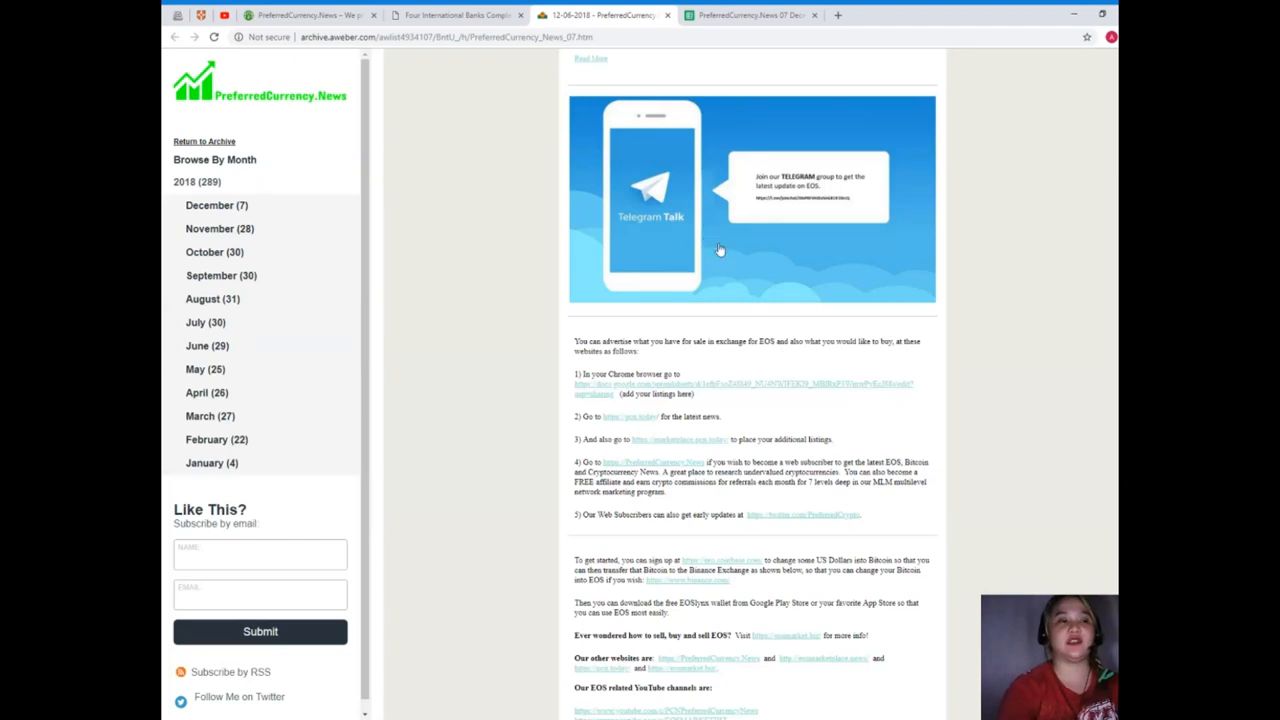
scroll(761, 369, "down", 2)
scroll(762, 375, "down", 1)
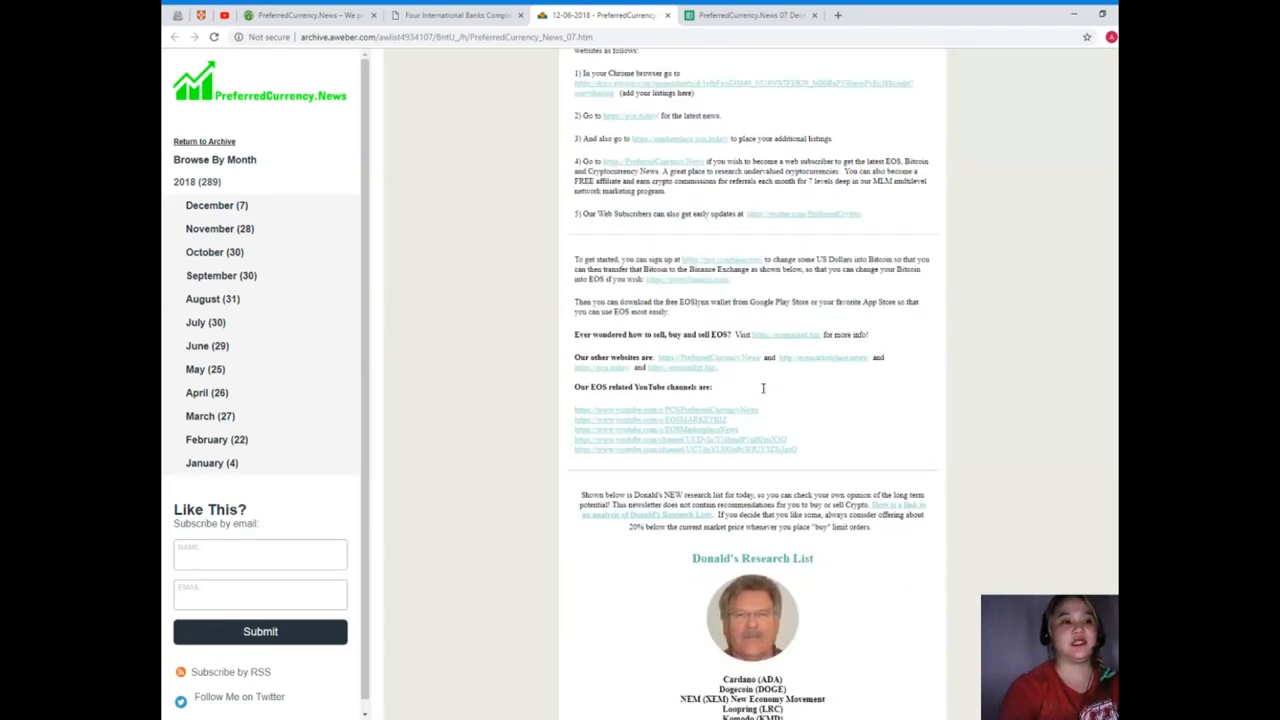
scroll(763, 385, "down", 3)
scroll(765, 395, "down", 1)
scroll(765, 395, "down", 1)
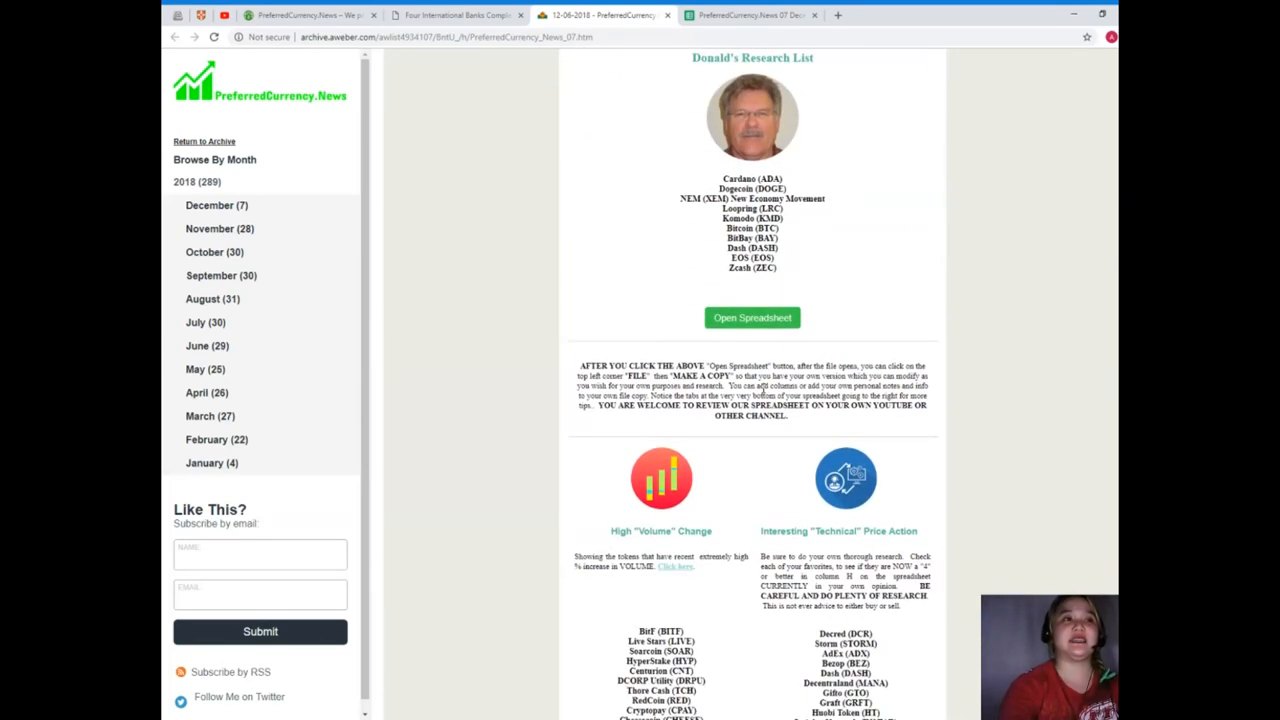
scroll(764, 390, "up", 1)
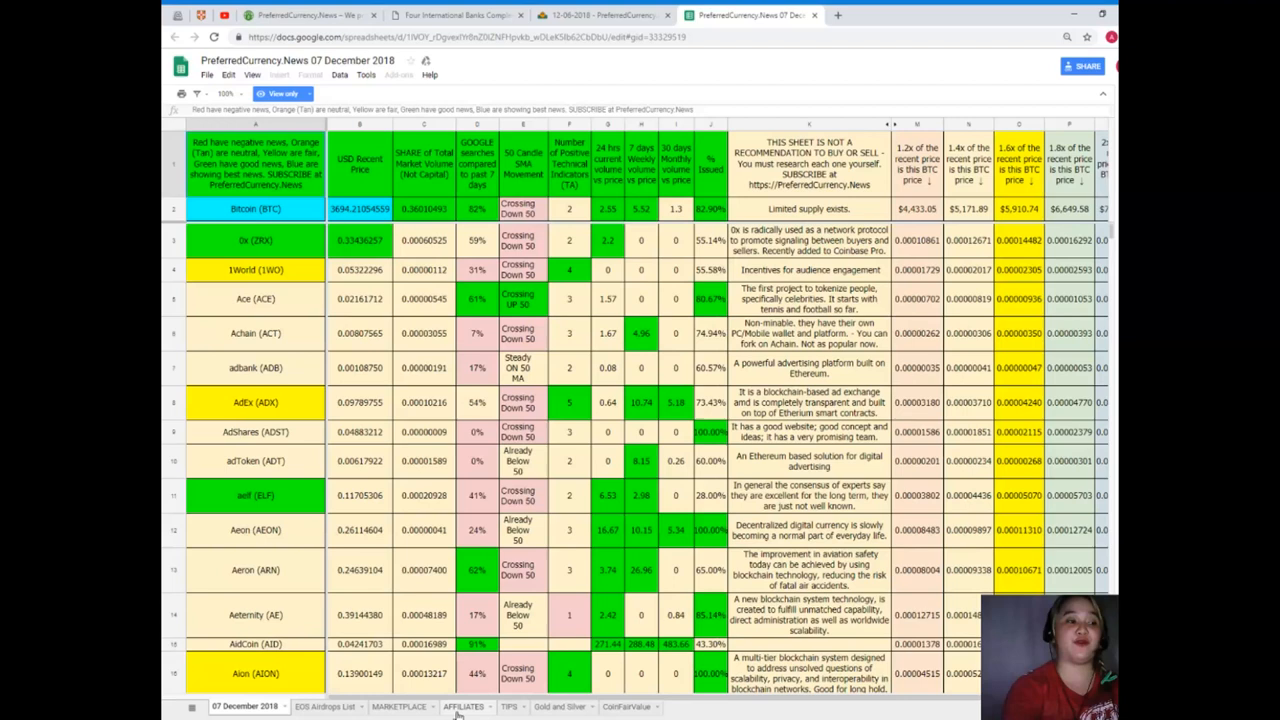
key("alt+Tab")
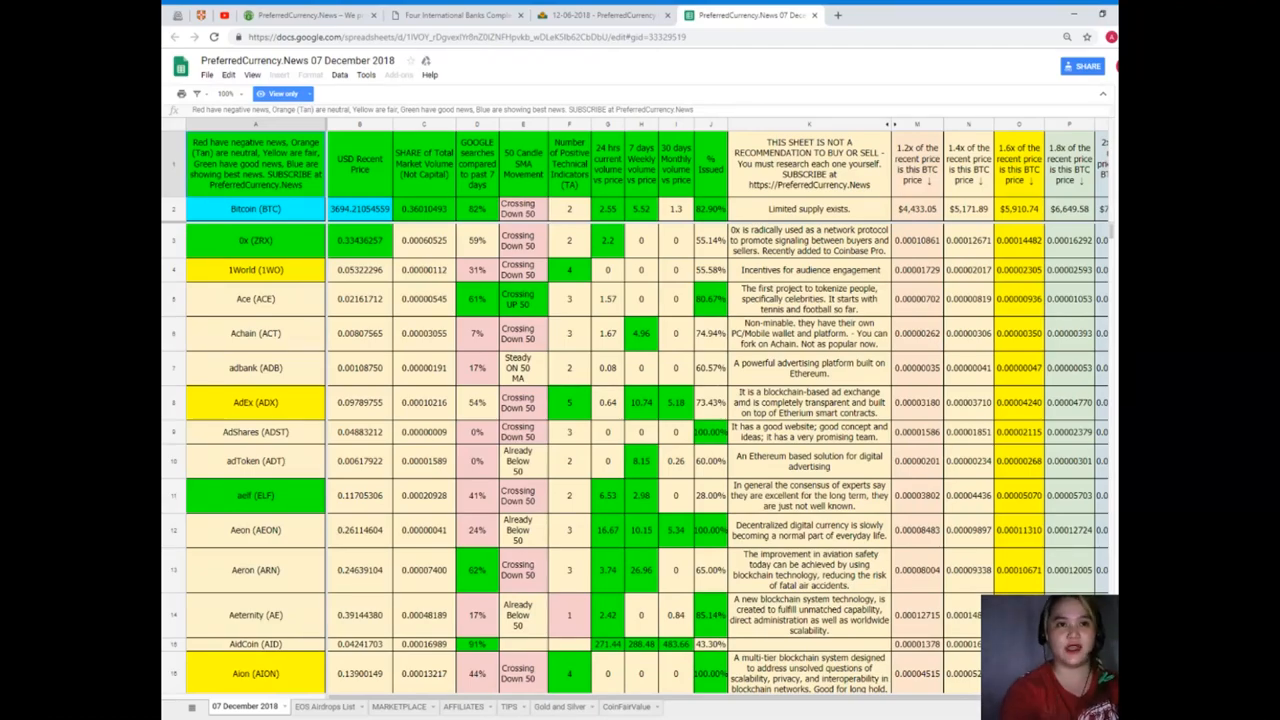
mouse_move(1107, 243)
left_mouse_down()
mouse_move(1103, 630)
mouse_move(1113, 222)
left_mouse_up()
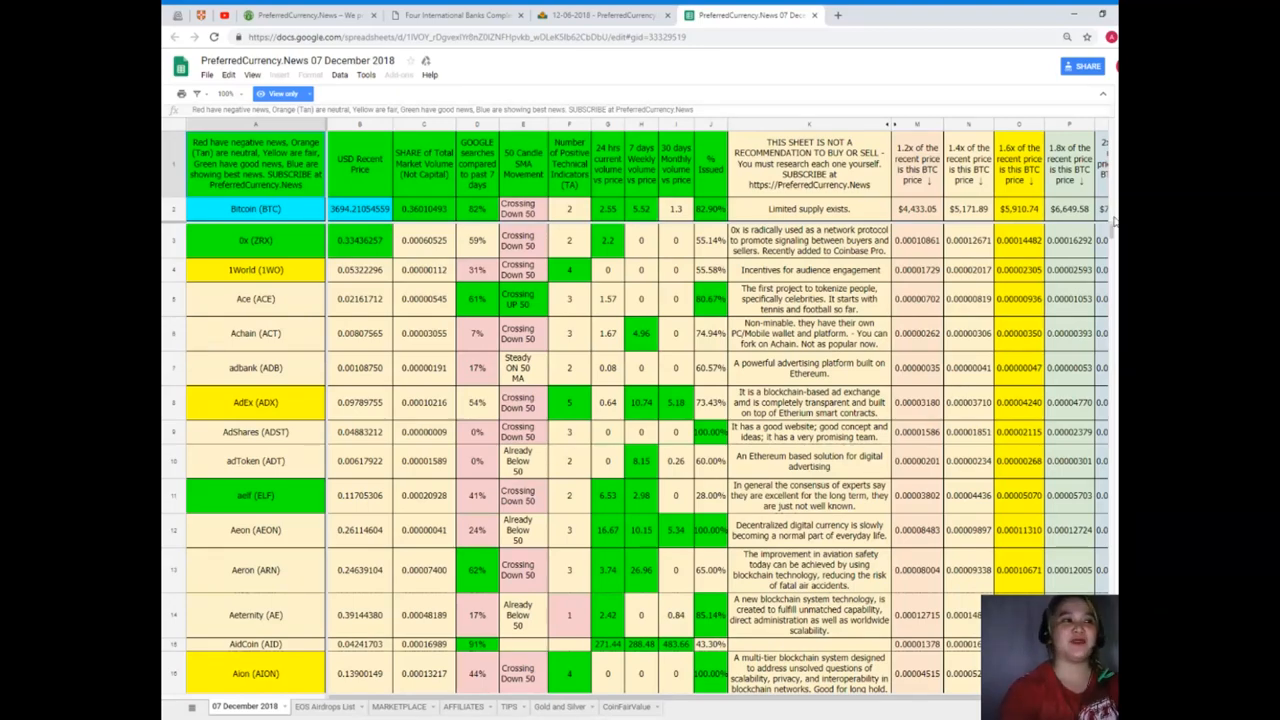
scroll(549, 263, "down", 1)
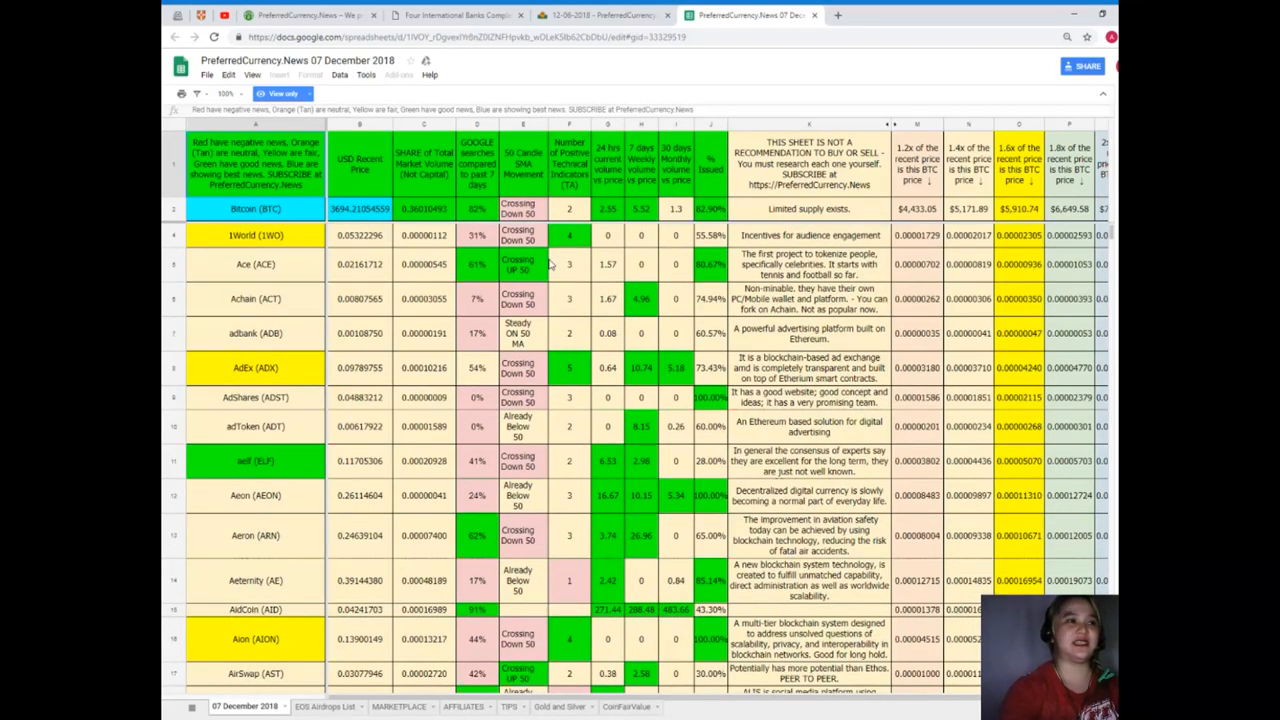
scroll(549, 263, "down", 1)
scroll(549, 263, "down", 2)
scroll(549, 263, "down", 2)
scroll(549, 263, "down", 1)
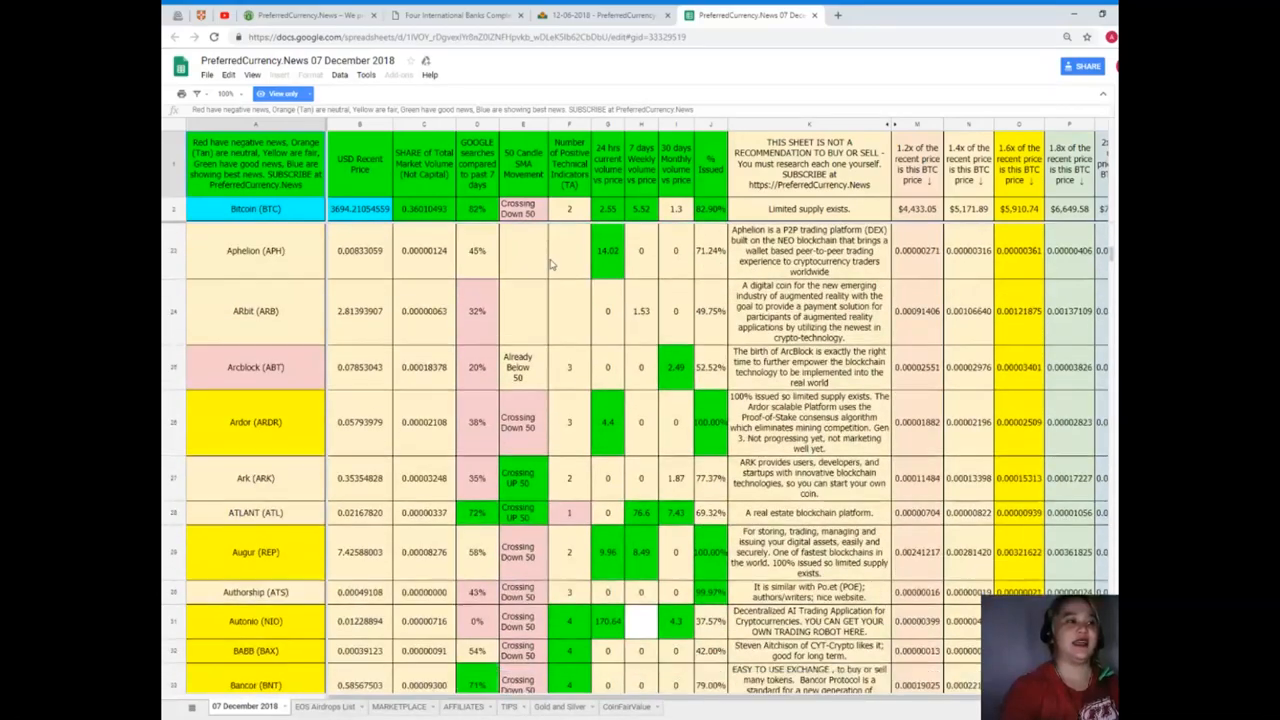
scroll(549, 263, "down", 2)
scroll(549, 263, "down", 1)
scroll(549, 263, "down", 2)
scroll(549, 263, "down", 2)
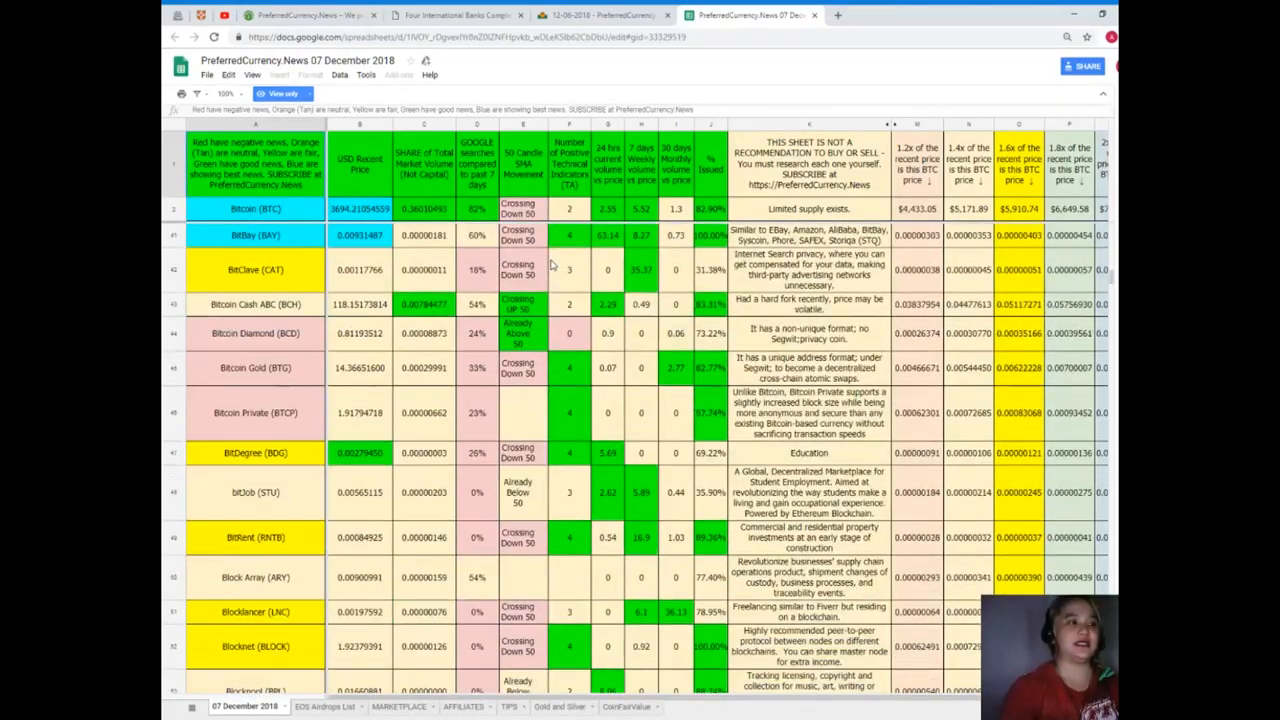
scroll(549, 263, "down", 1)
scroll(549, 263, "down", 1)
scroll(549, 263, "down", 1)
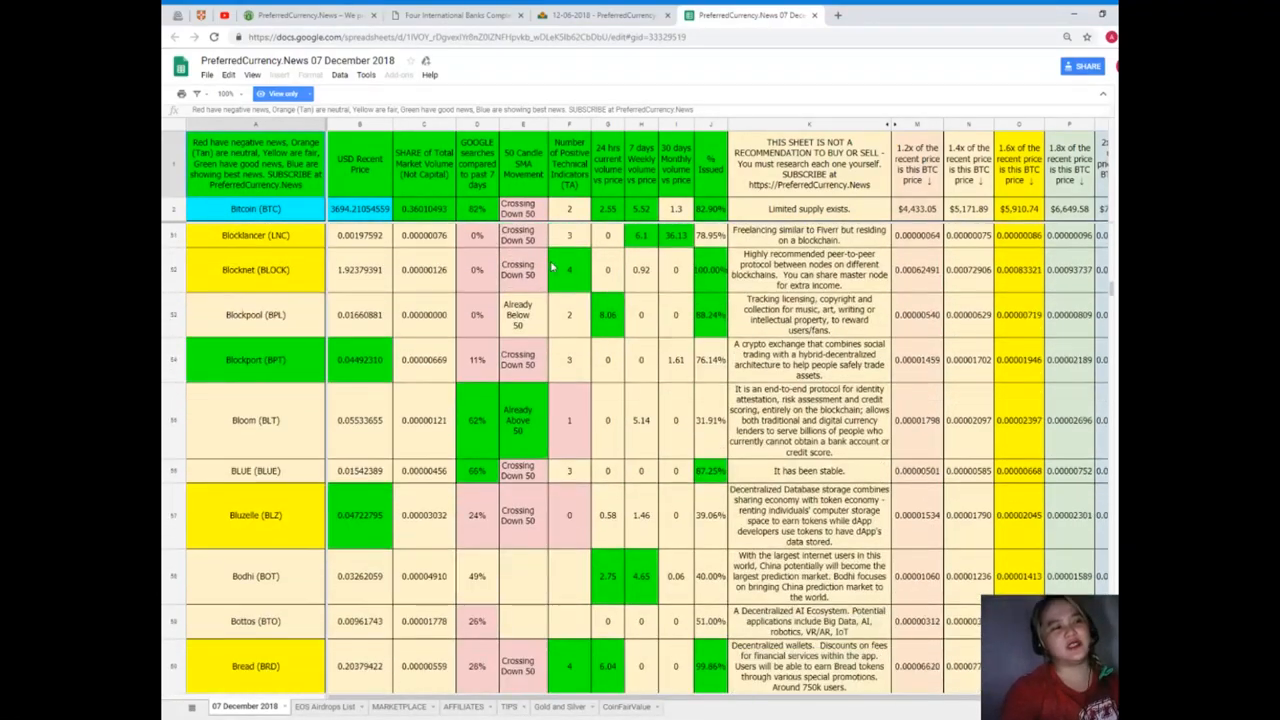
scroll(549, 263, "down", 1)
scroll(549, 263, "down", 1)
scroll(549, 263, "down", 2)
scroll(549, 263, "down", 2)
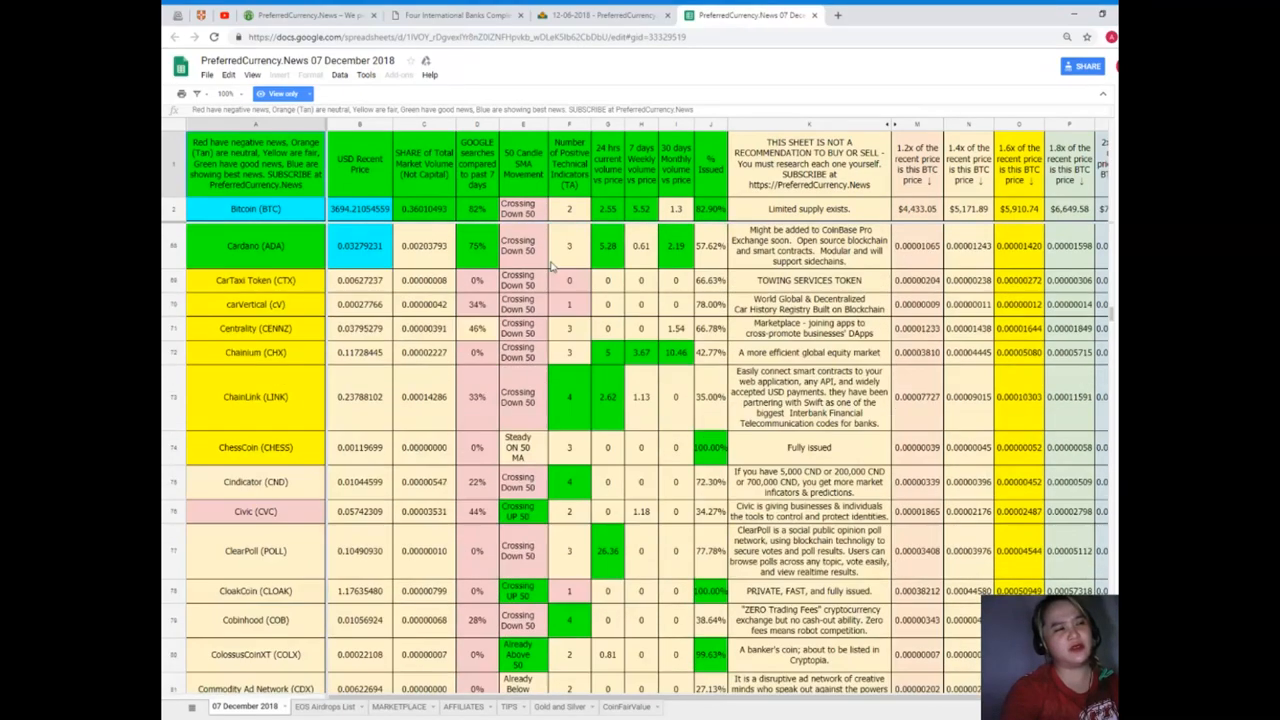
scroll(549, 263, "down", 1)
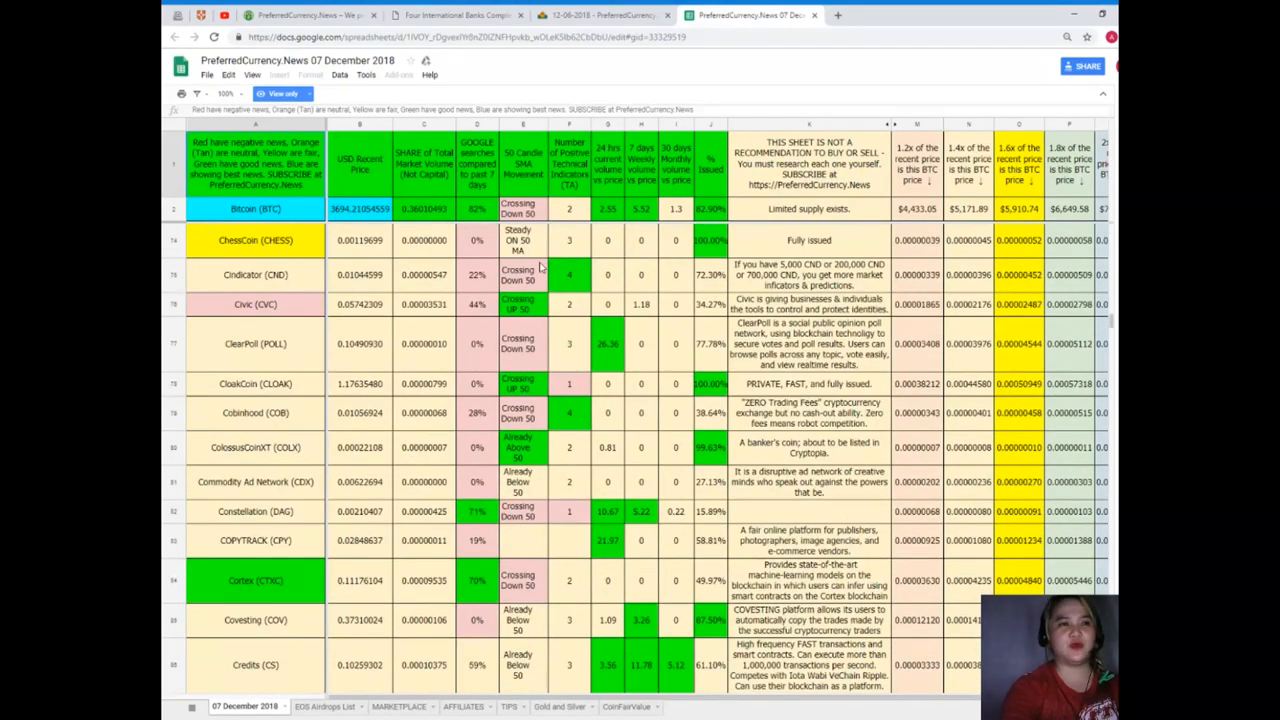
scroll(540, 266, "down", 1)
scroll(540, 266, "down", 2)
scroll(540, 266, "down", 1)
scroll(540, 266, "up", 1)
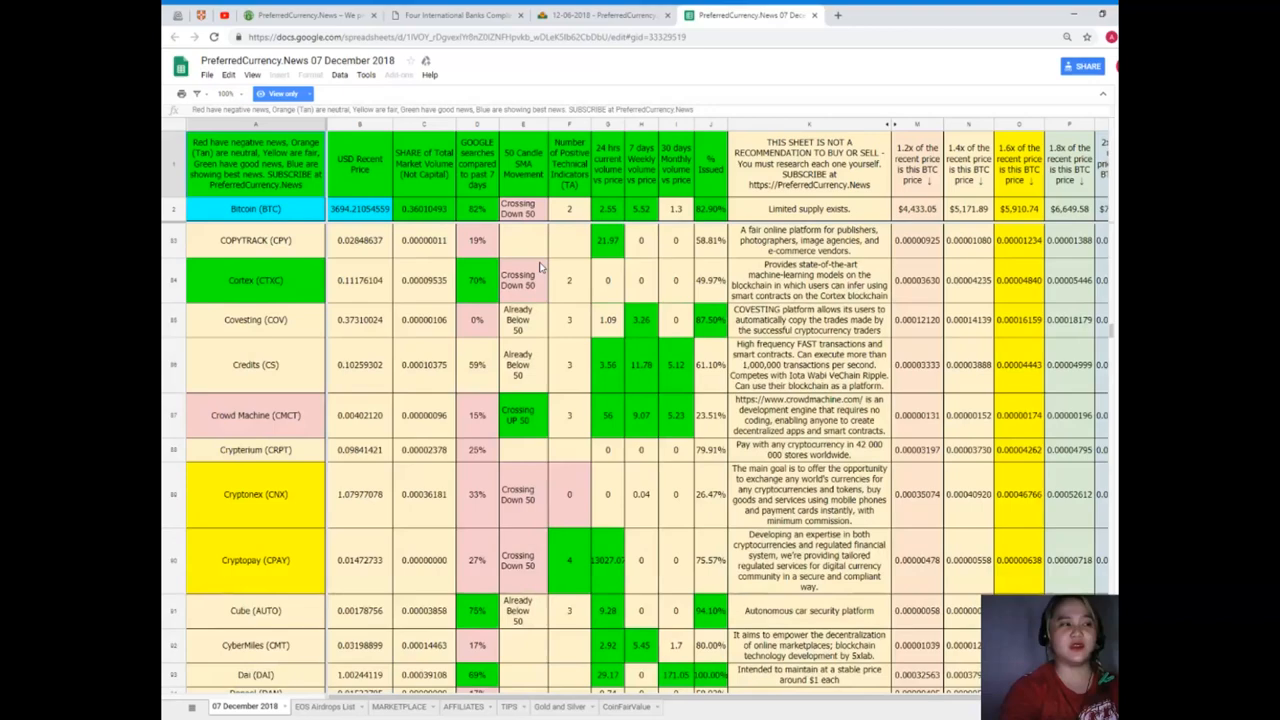
scroll(540, 266, "up", 2)
scroll(540, 266, "up", 2)
scroll(540, 266, "up", 2)
scroll(540, 266, "up", 2)
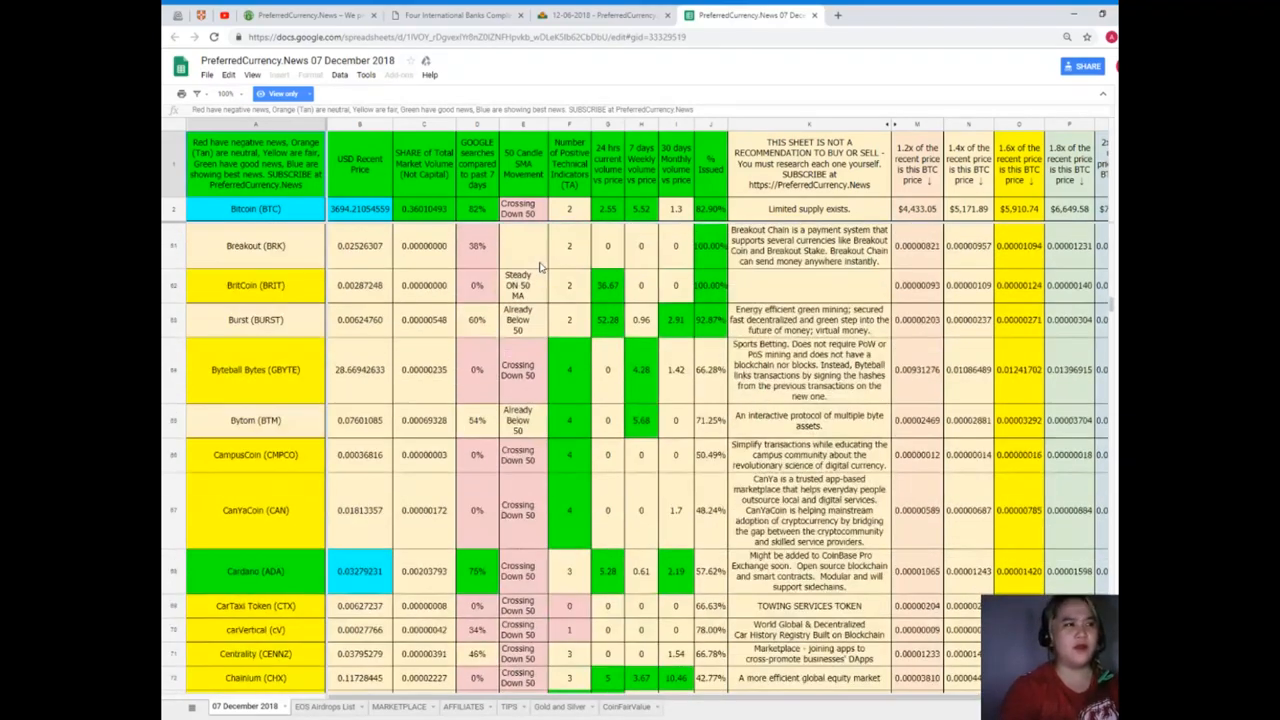
scroll(540, 266, "up", 1)
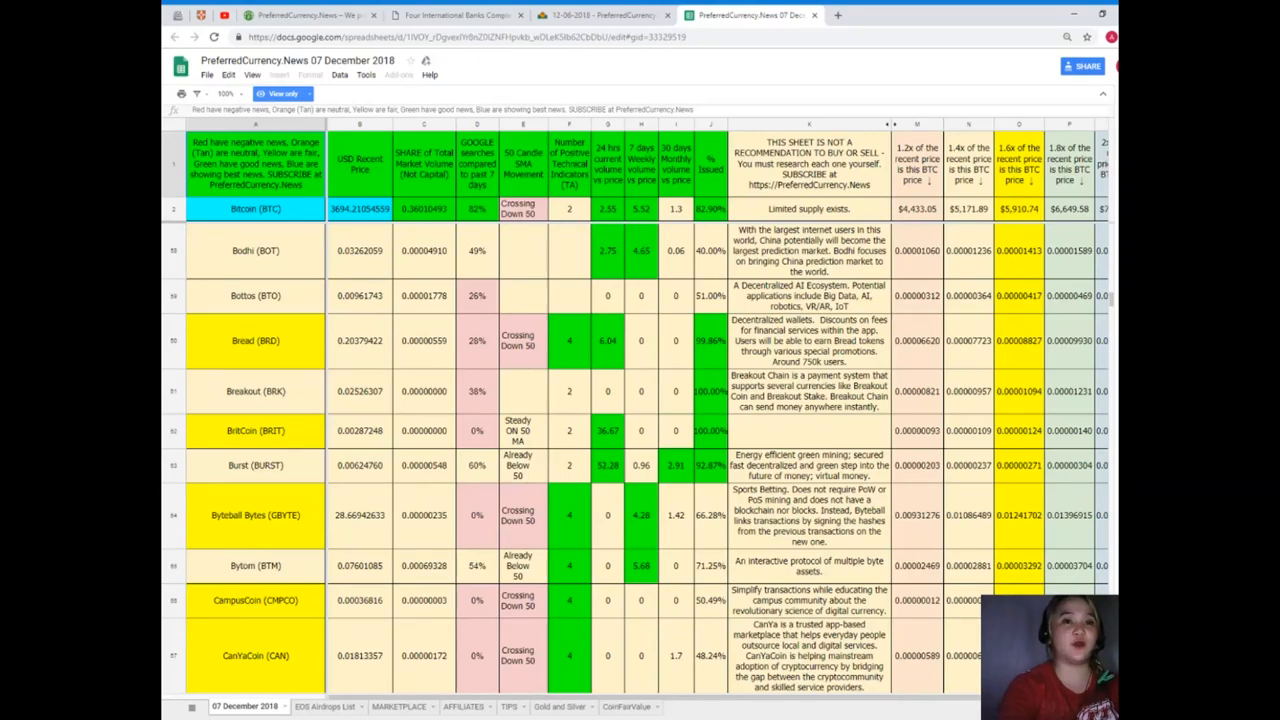
left_click_drag(1115, 305, 1115, 232)
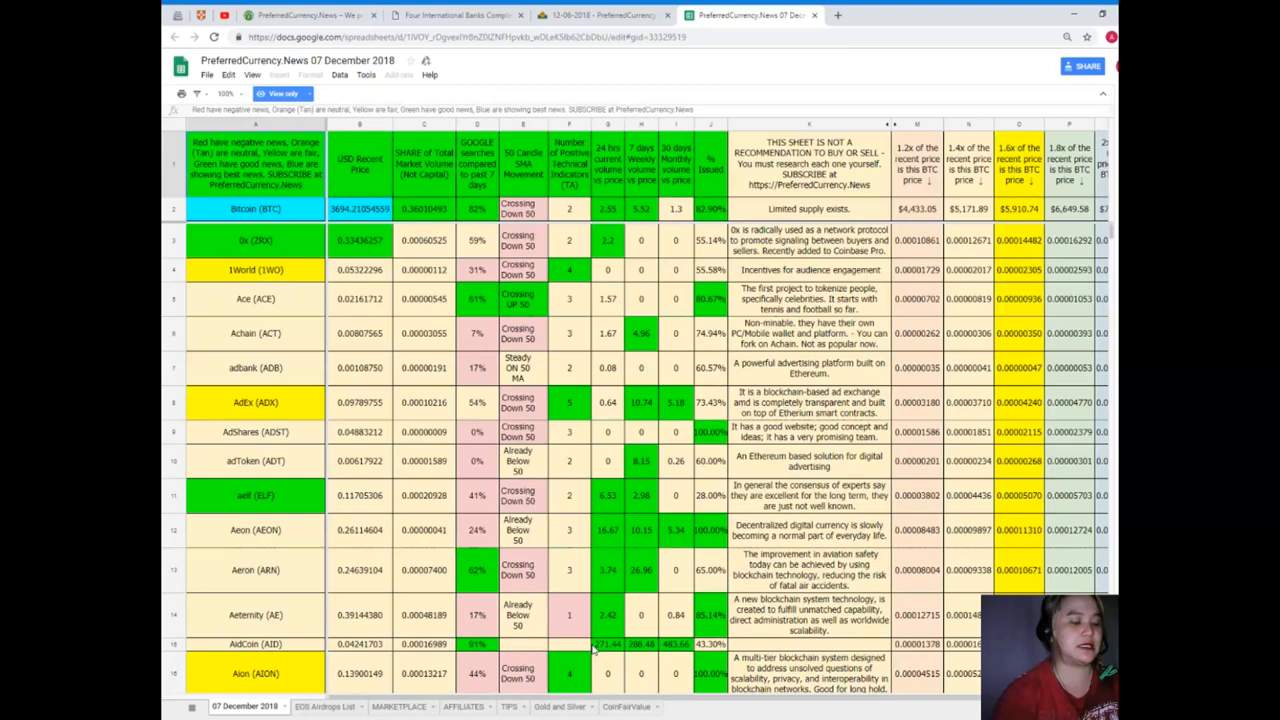
Search the sheet for 'DAV', jump to the DAV Token row, then close the find bar
key("ctrl+f")
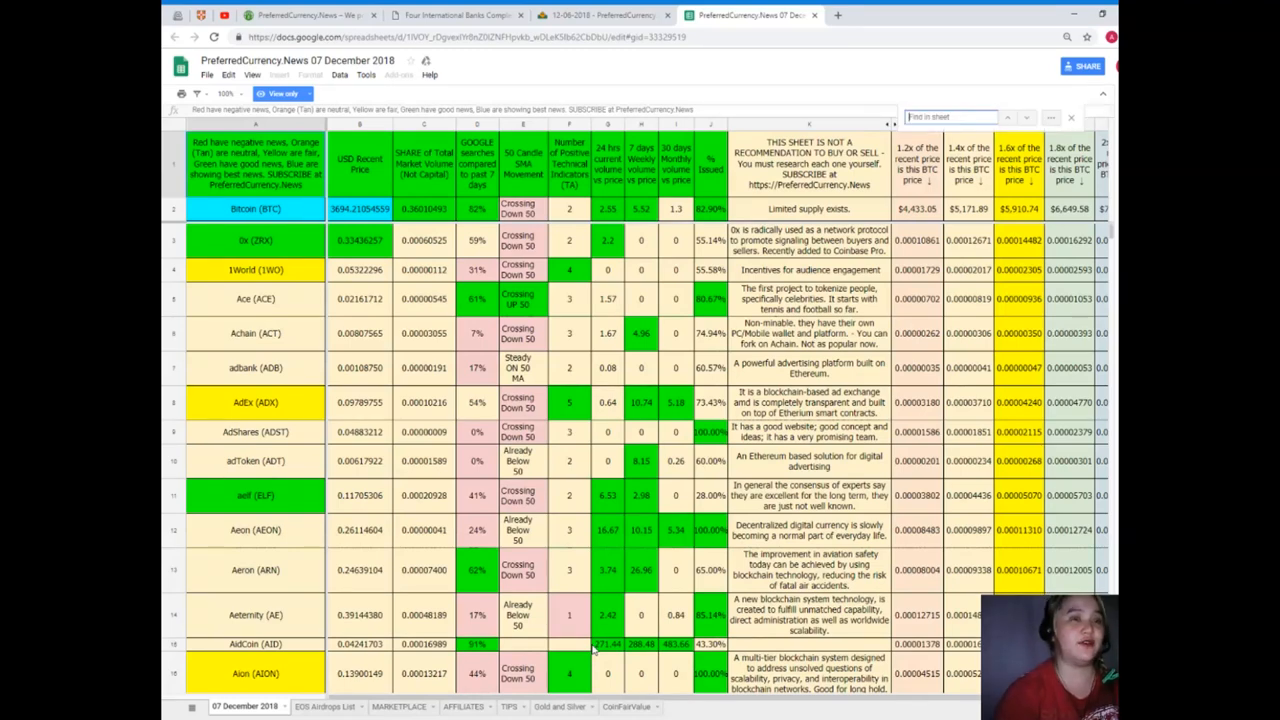
type("DAV")
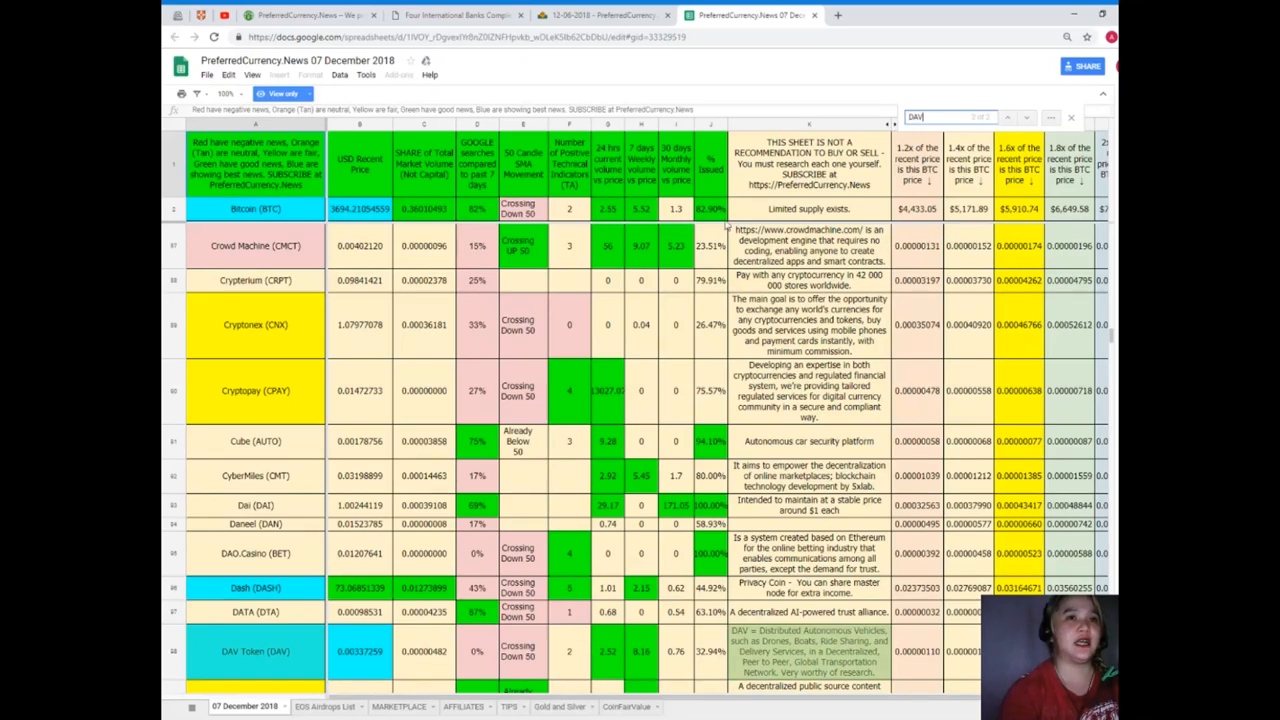
left_click(1008, 118)
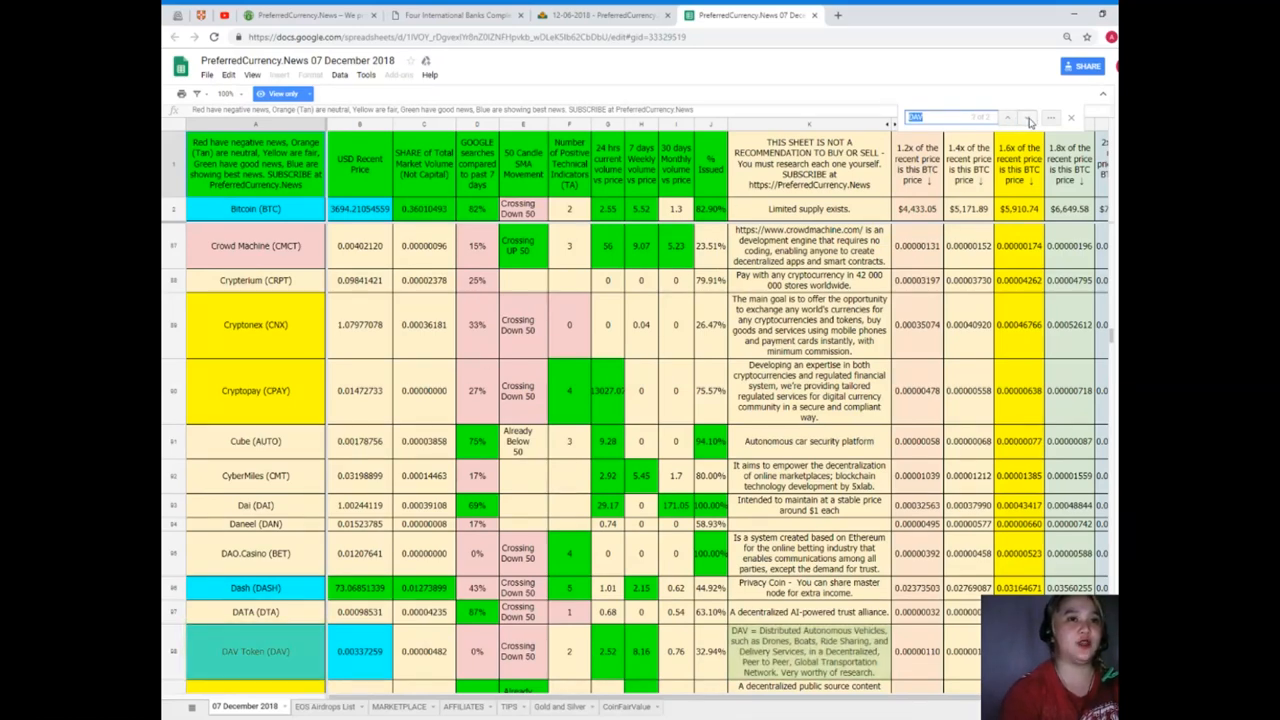
scroll(884, 405, "down", 3)
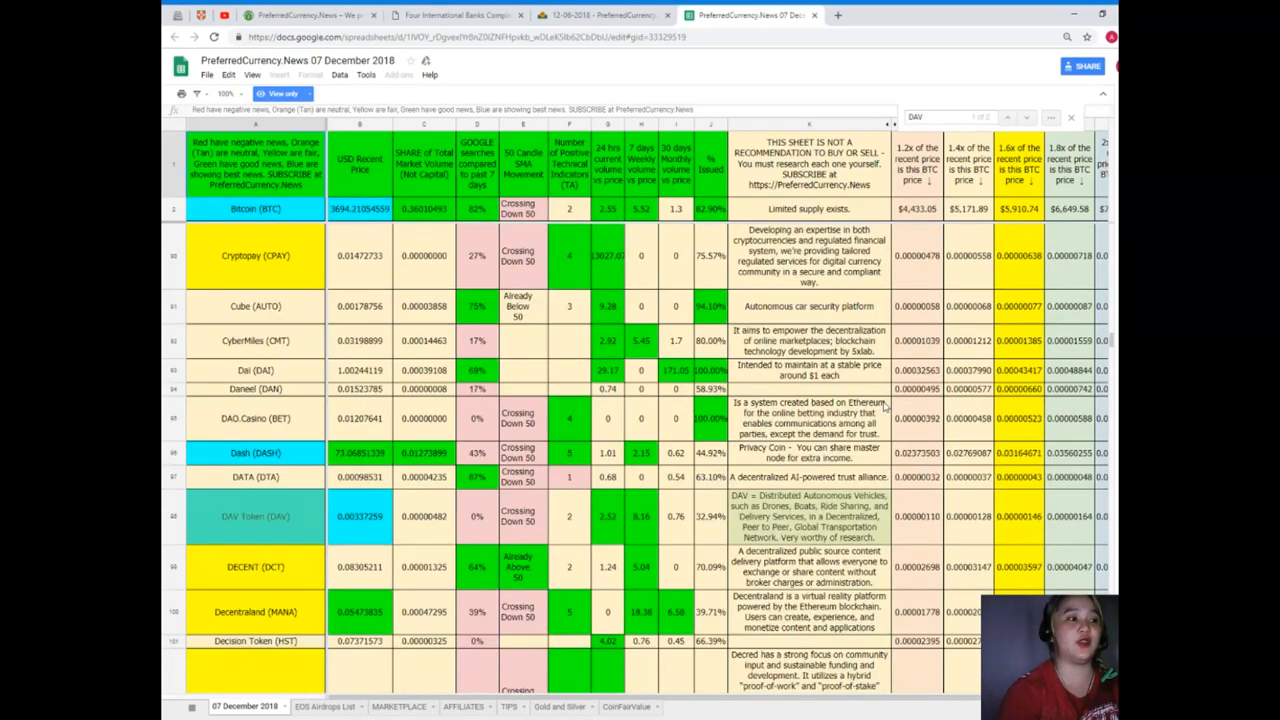
scroll(884, 405, "down", 3)
scroll(884, 405, "down", 3)
scroll(884, 405, "down", 1)
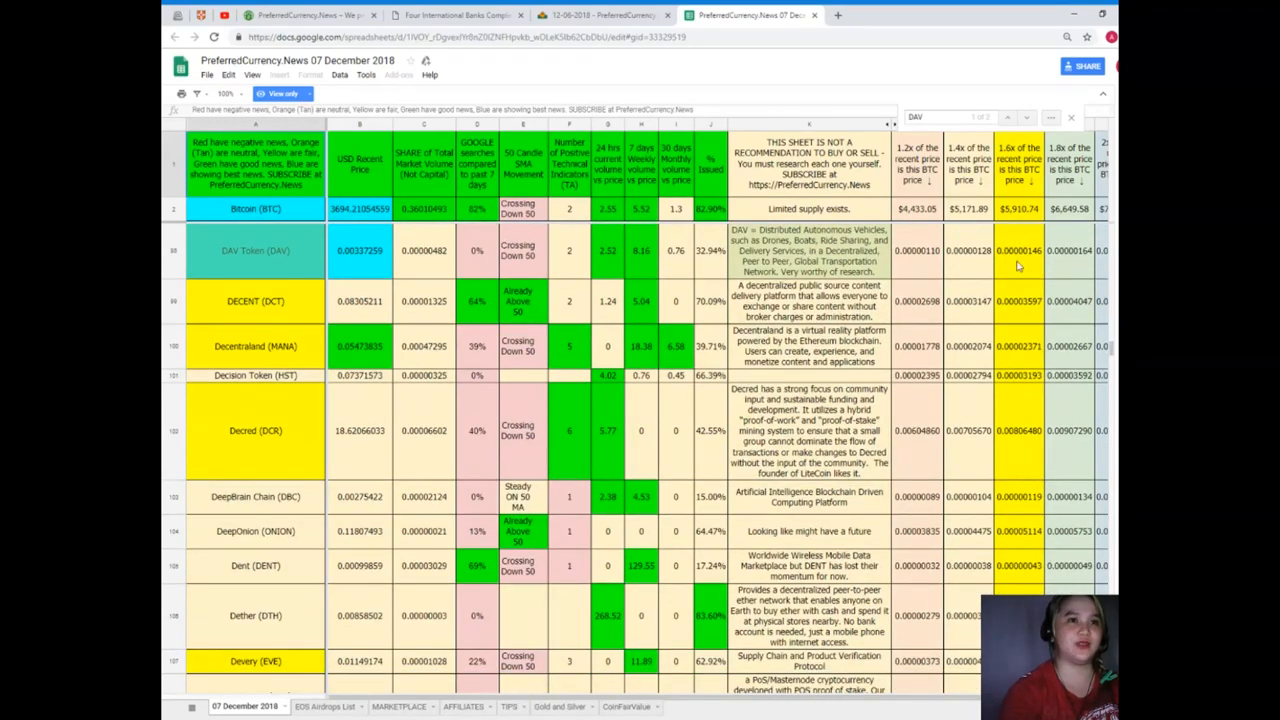
left_click(1071, 119)
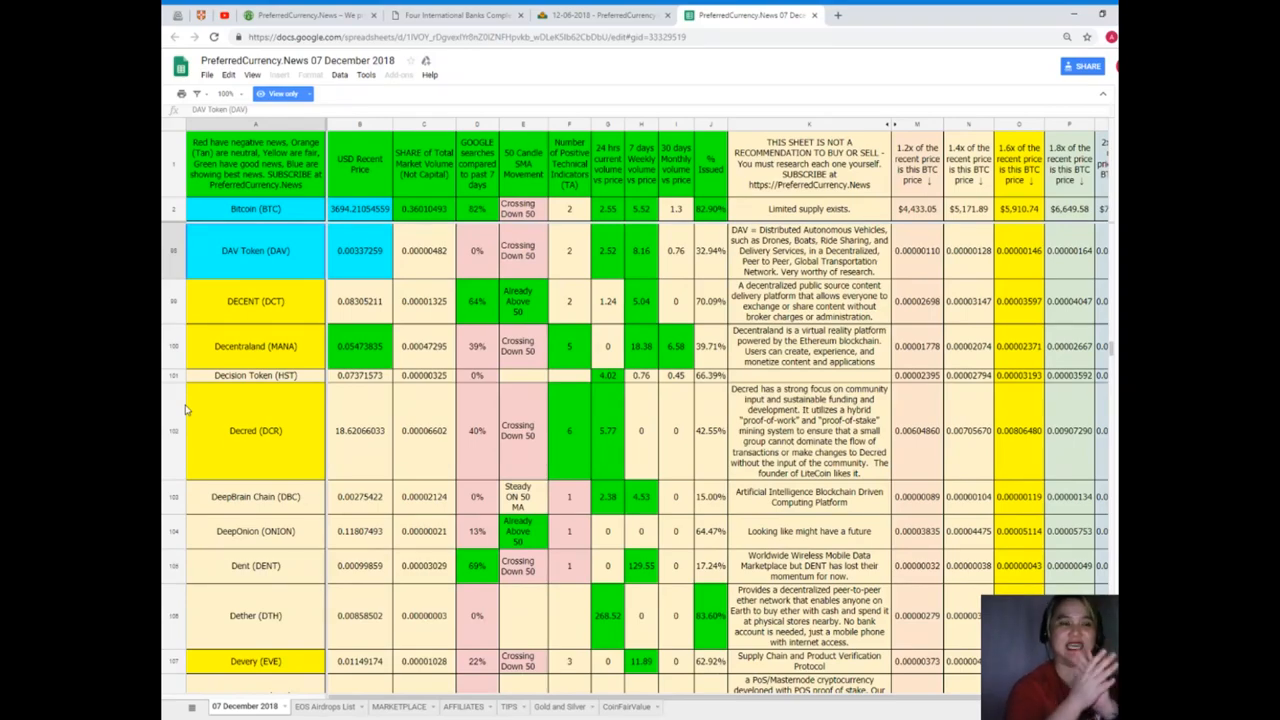
scroll(190, 406, "up", 1)
scroll(196, 403, "up", 4)
scroll(196, 403, "up", 3)
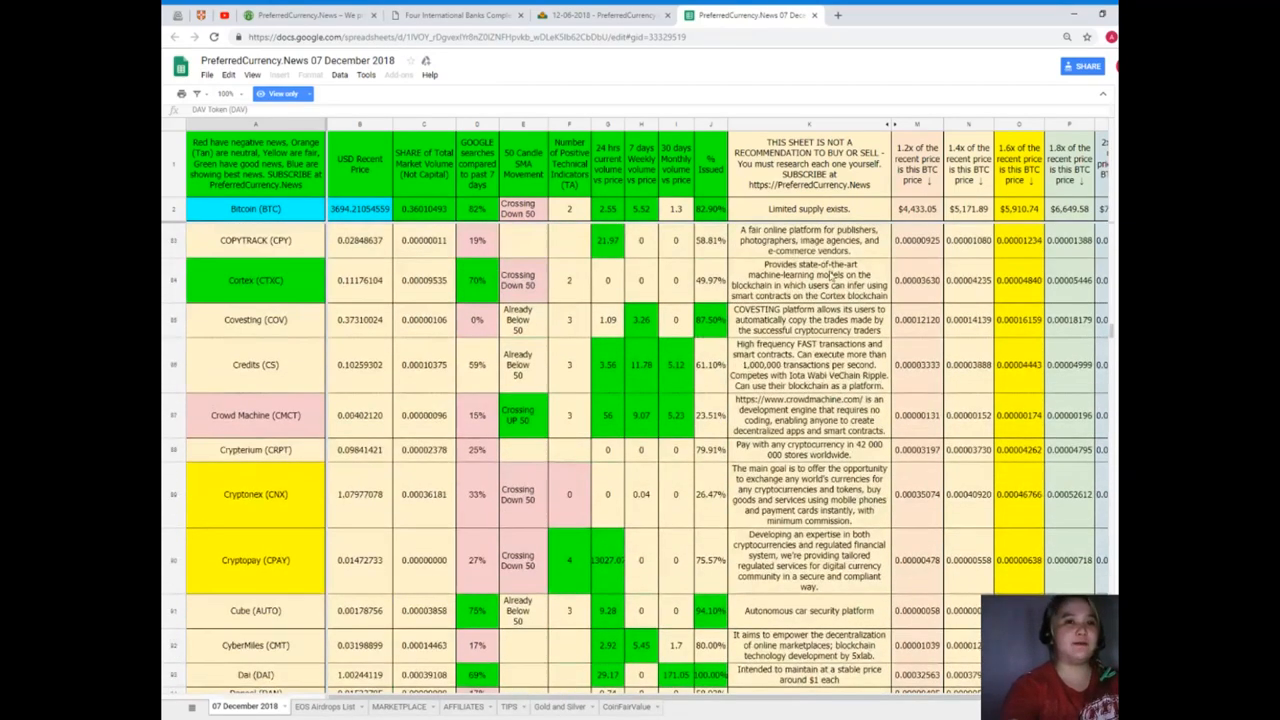
left_click_drag(1113, 338, 1108, 255)
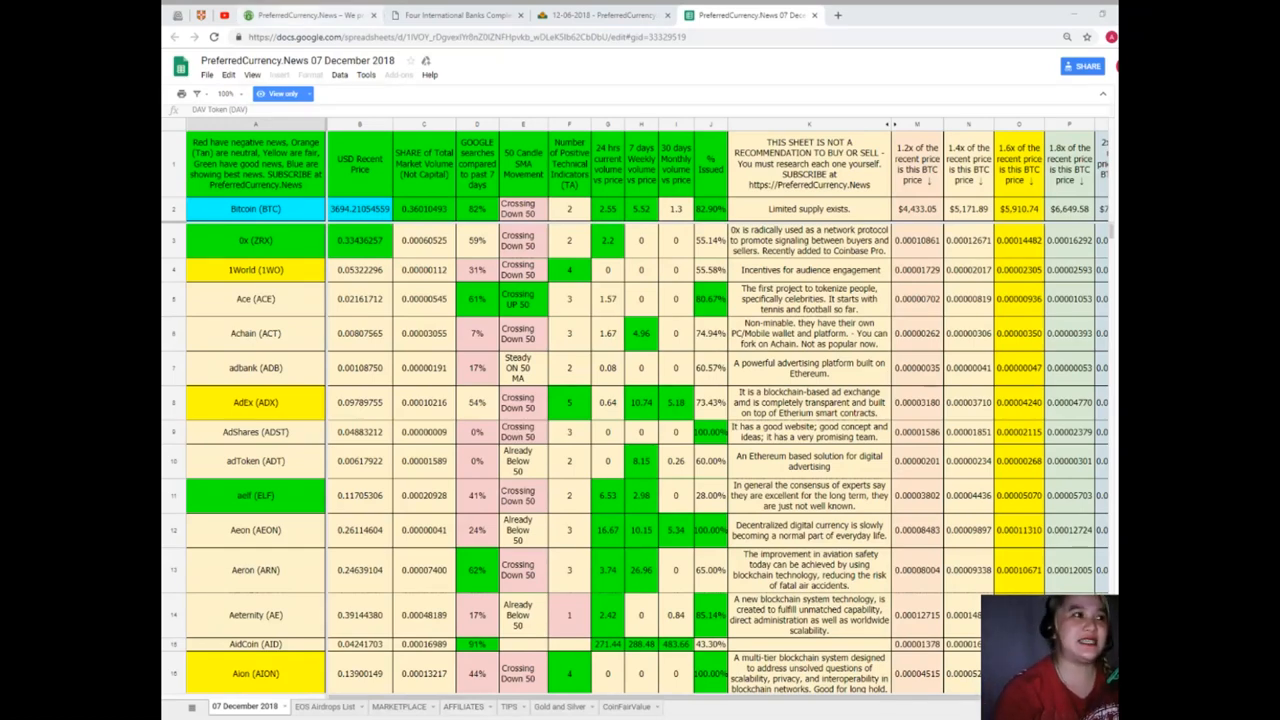
Switch back to the PreferredCurrency.News welcome homepage tab
left_click(305, 15)
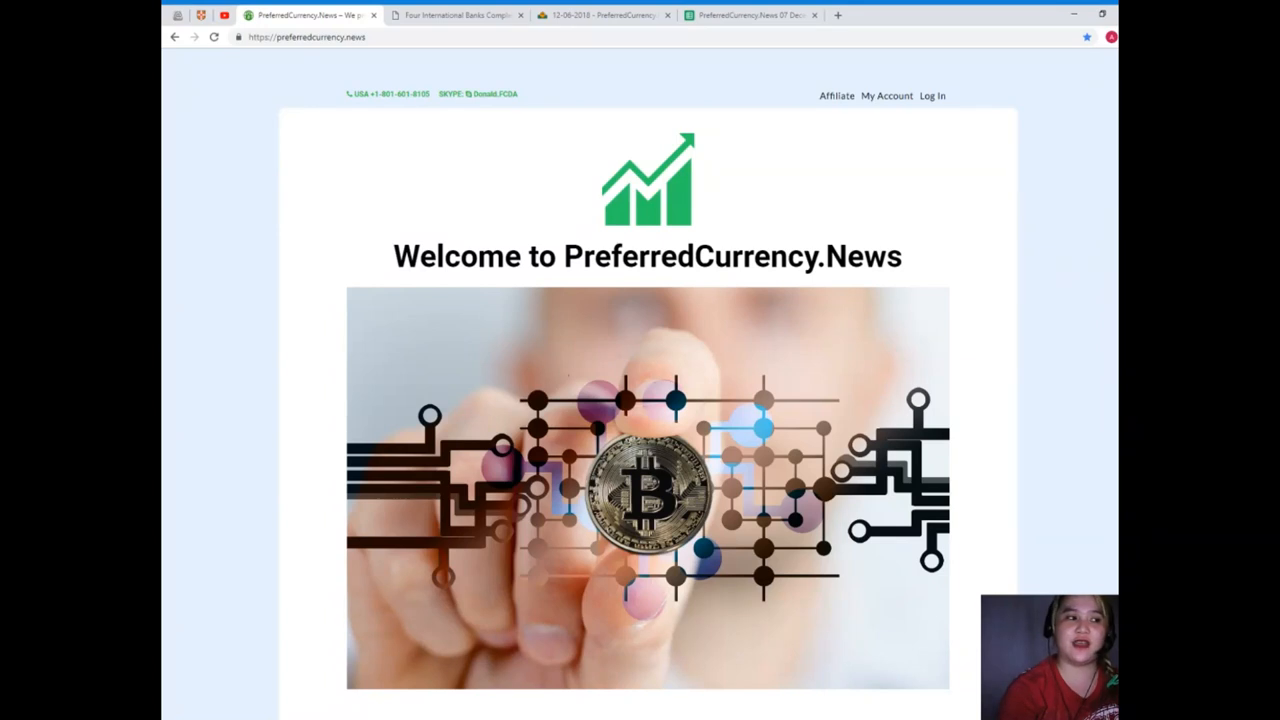